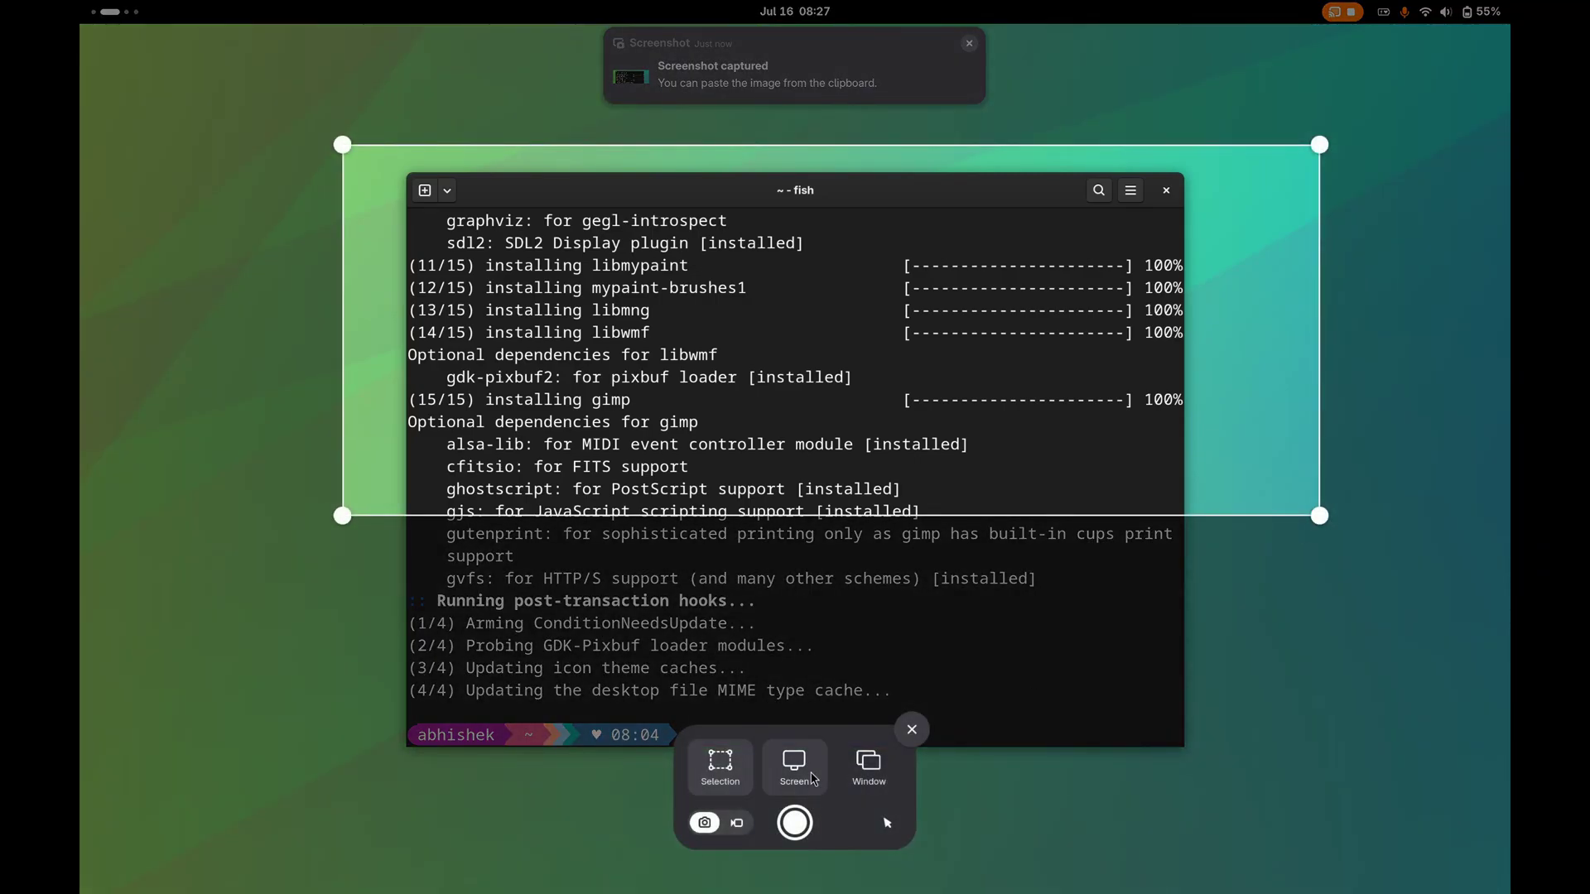
# Capture an image of the whole screen with the screenshot tool.
pyautogui.click(803, 770)
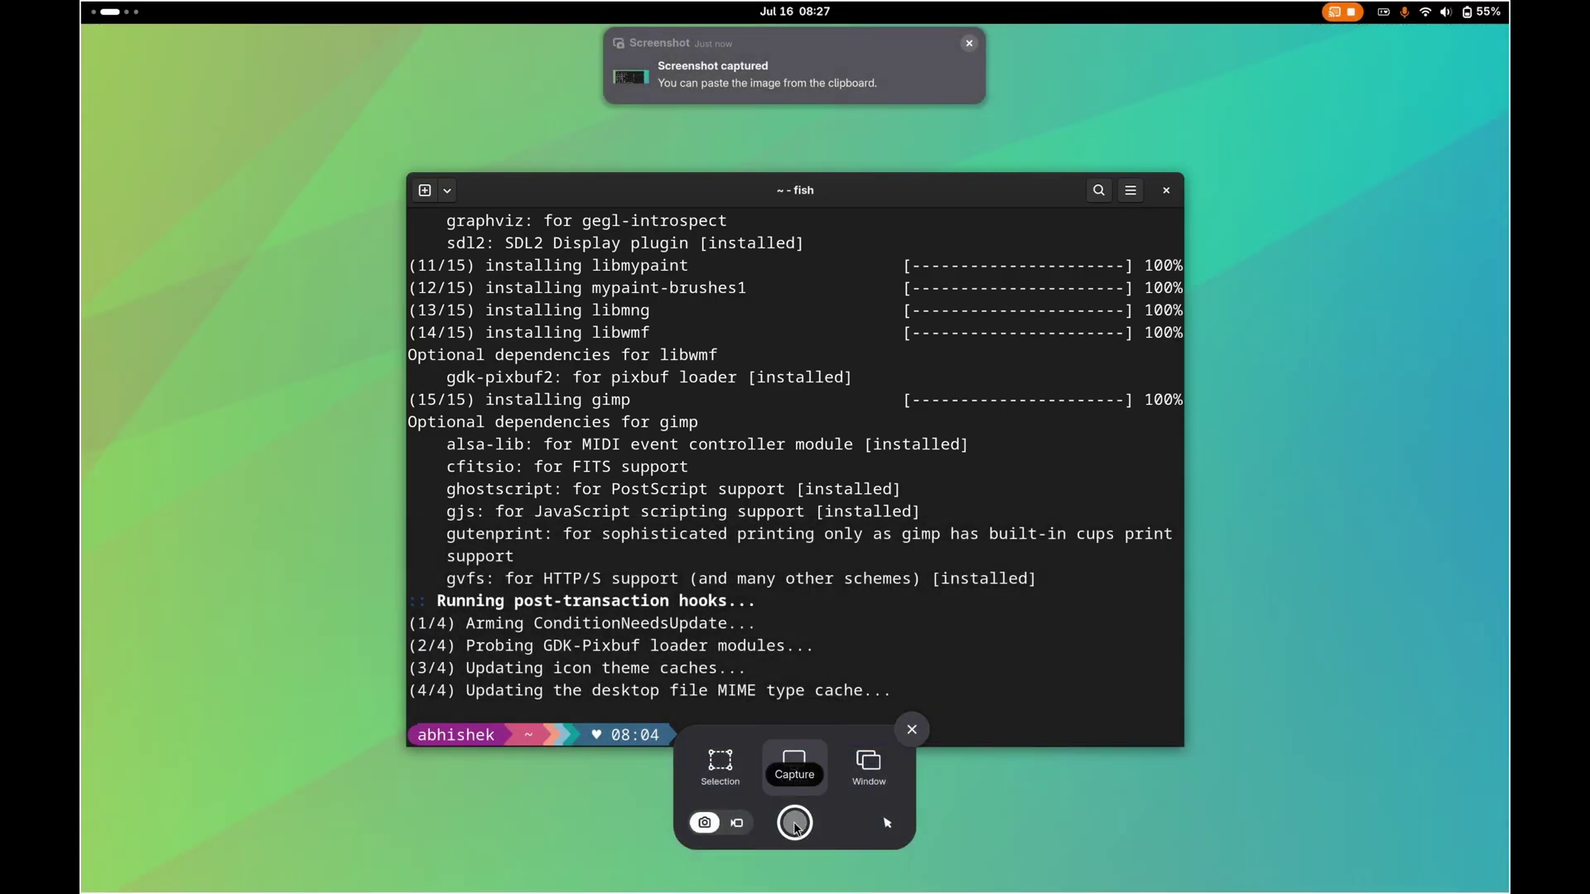
pyautogui.click(794, 823)
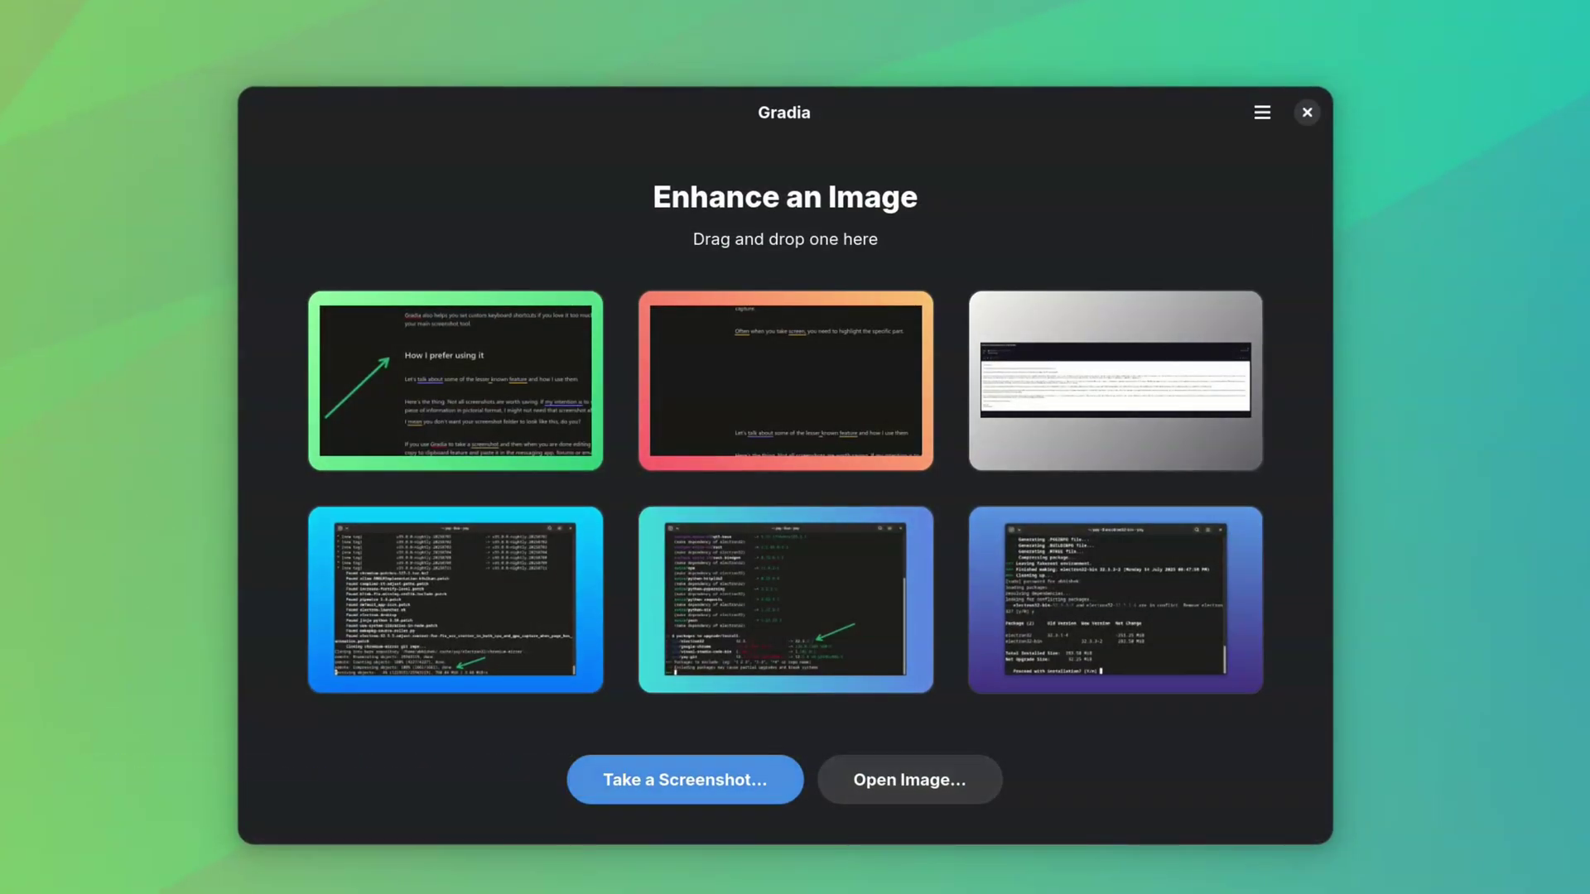
# Open install-electron-binary-arch.png from the Screenshots folder in Gradia.
pyautogui.click(909, 780)
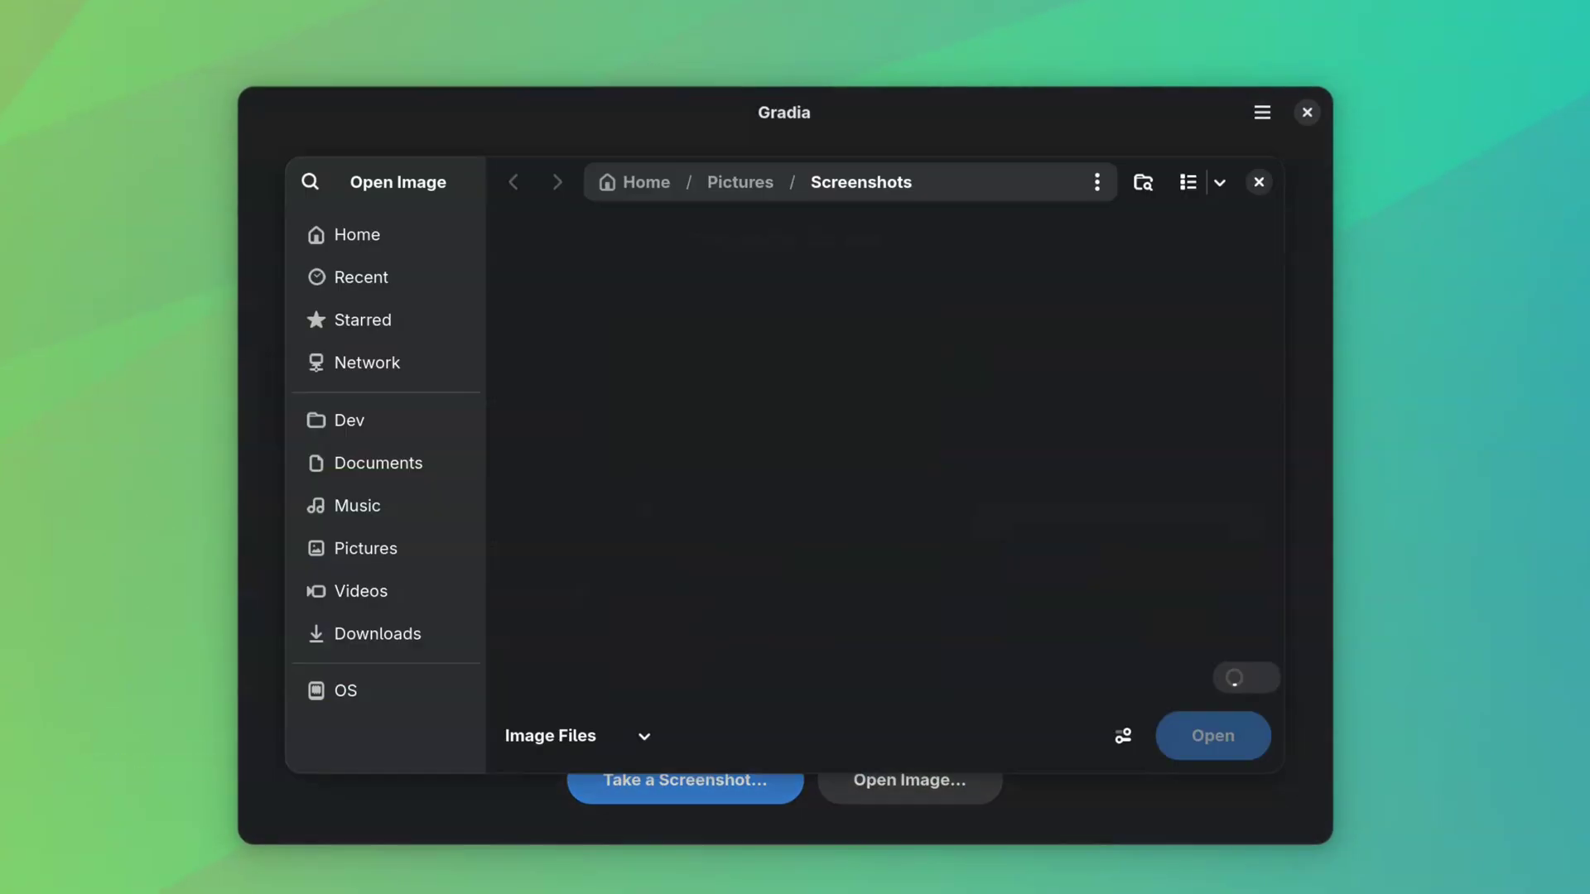
pyautogui.scroll(-1, 790, 472)
pyautogui.scroll(-1, 790, 513)
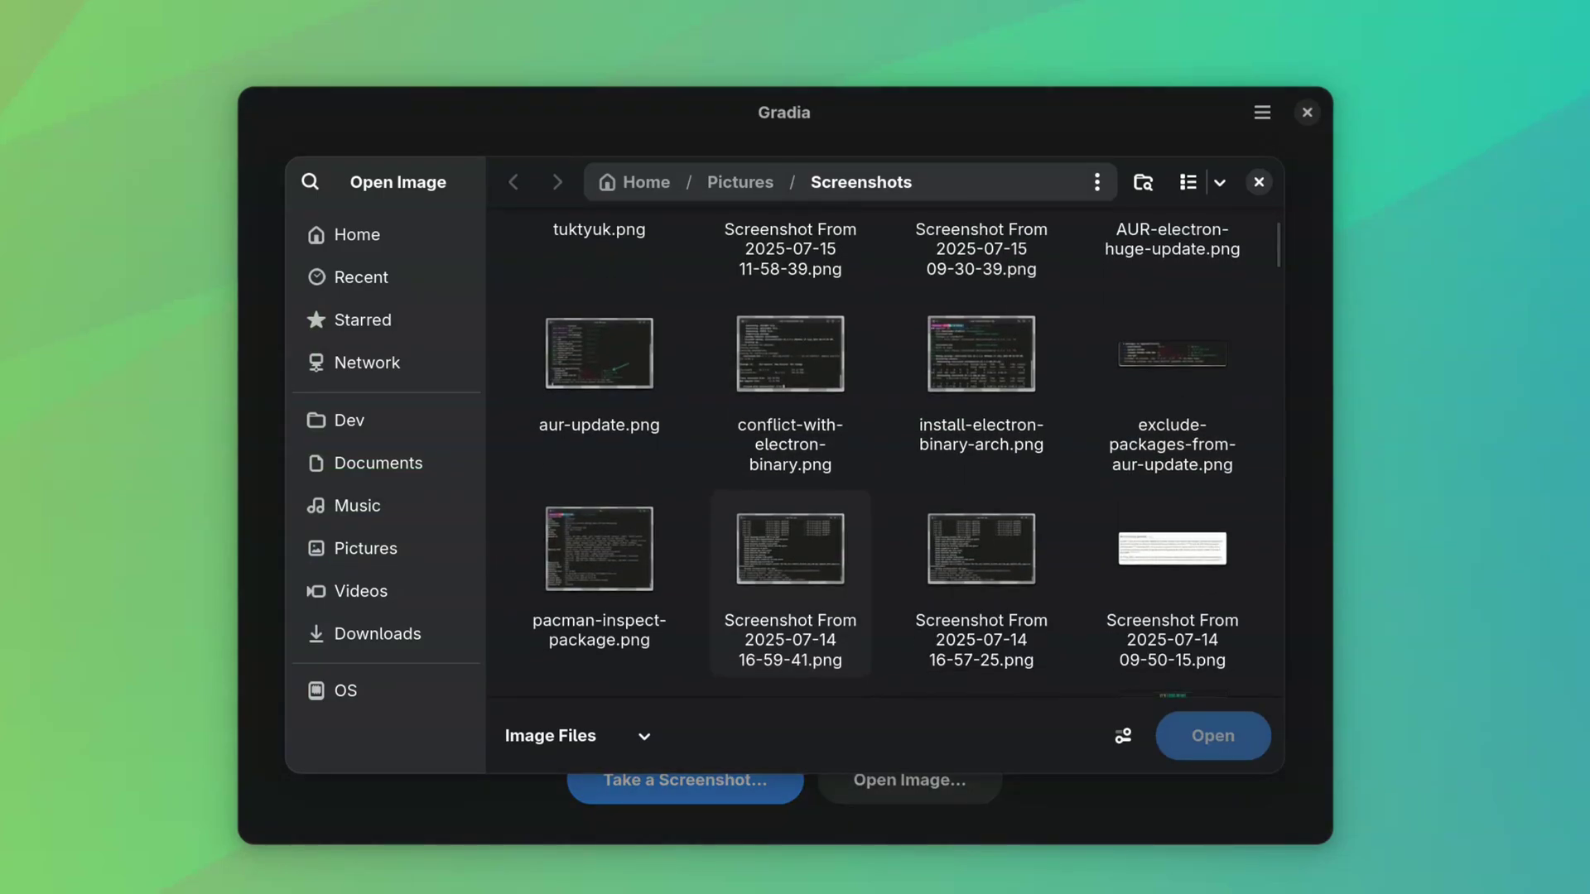
pyautogui.doubleClick(980, 376)
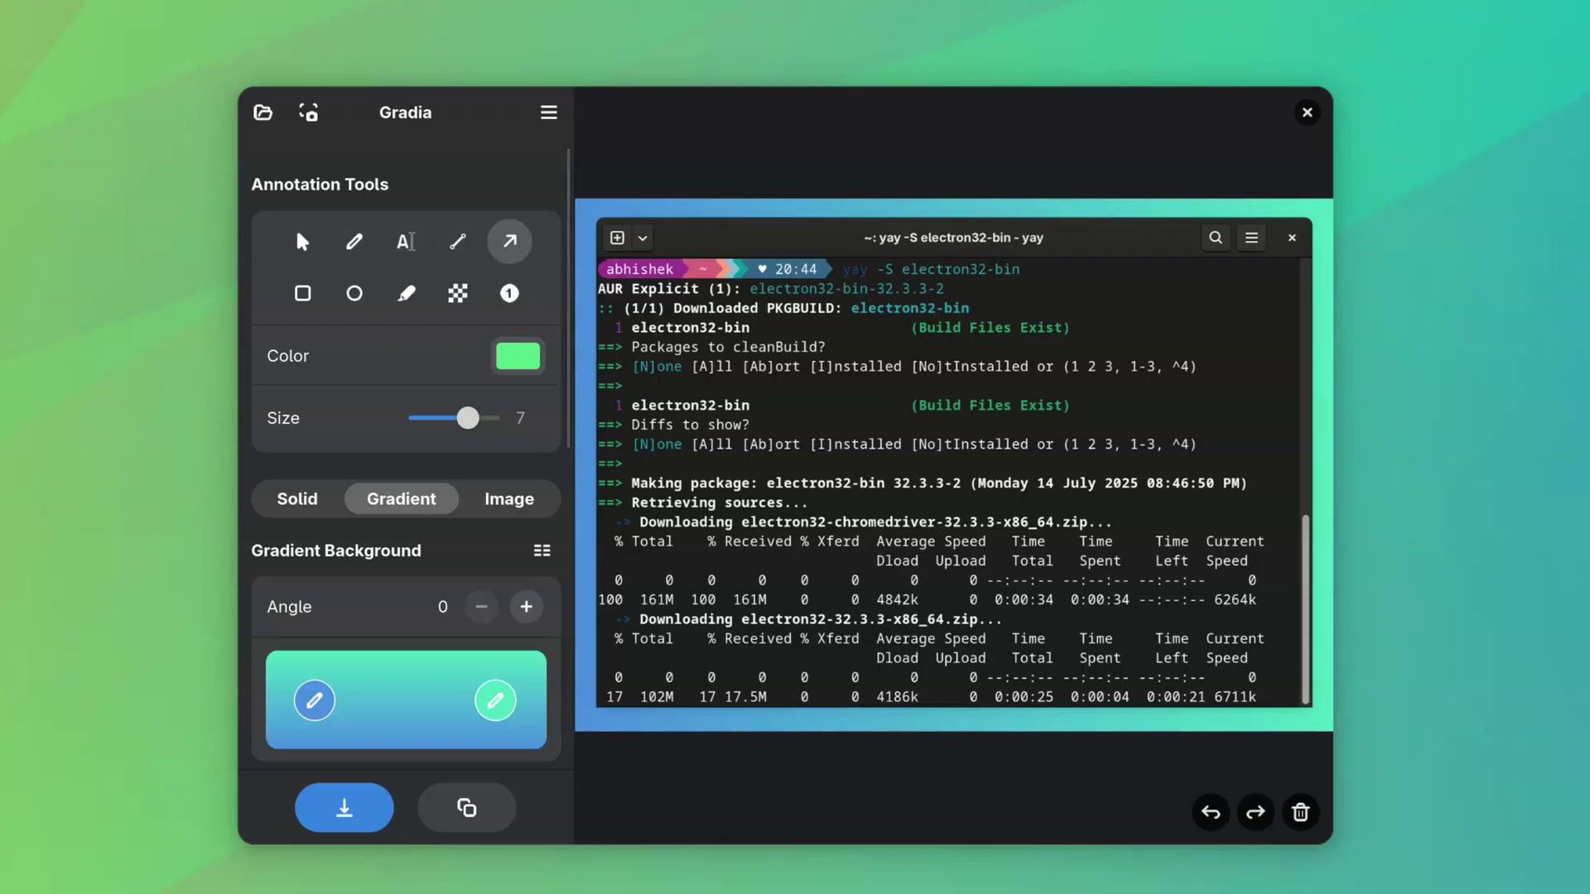
# Draw a green arrow pointing at the first "[No]tInstalled" option line and a yellow rectangle around "electron32-bin / Diffs to show?".
pyautogui.moveTo(1160, 301); pyautogui.dragTo(1052, 348)
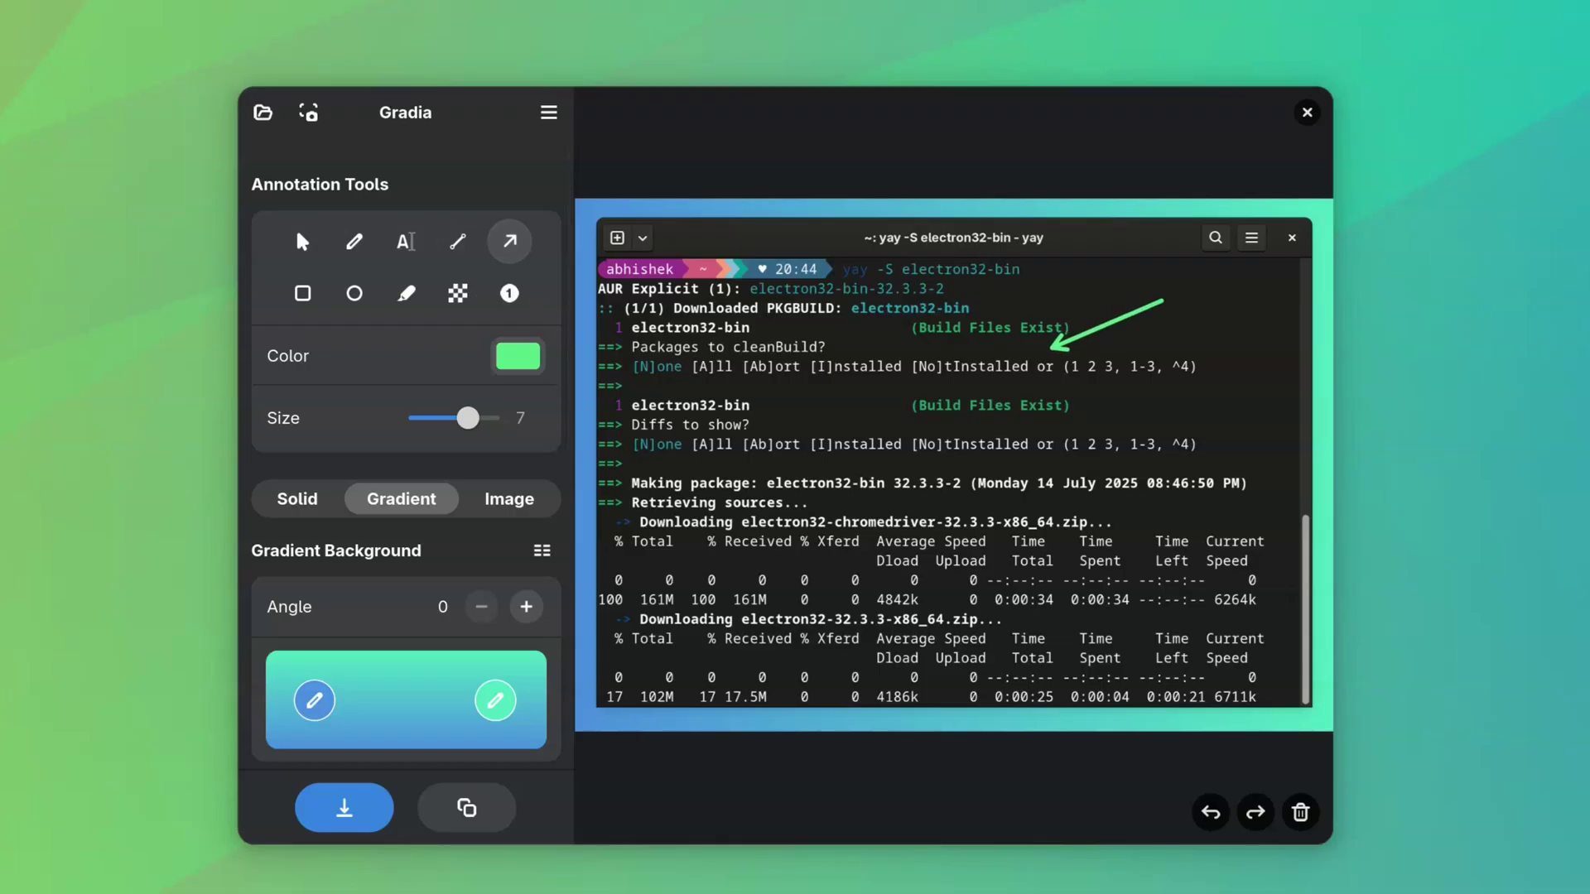
pyautogui.click(302, 293)
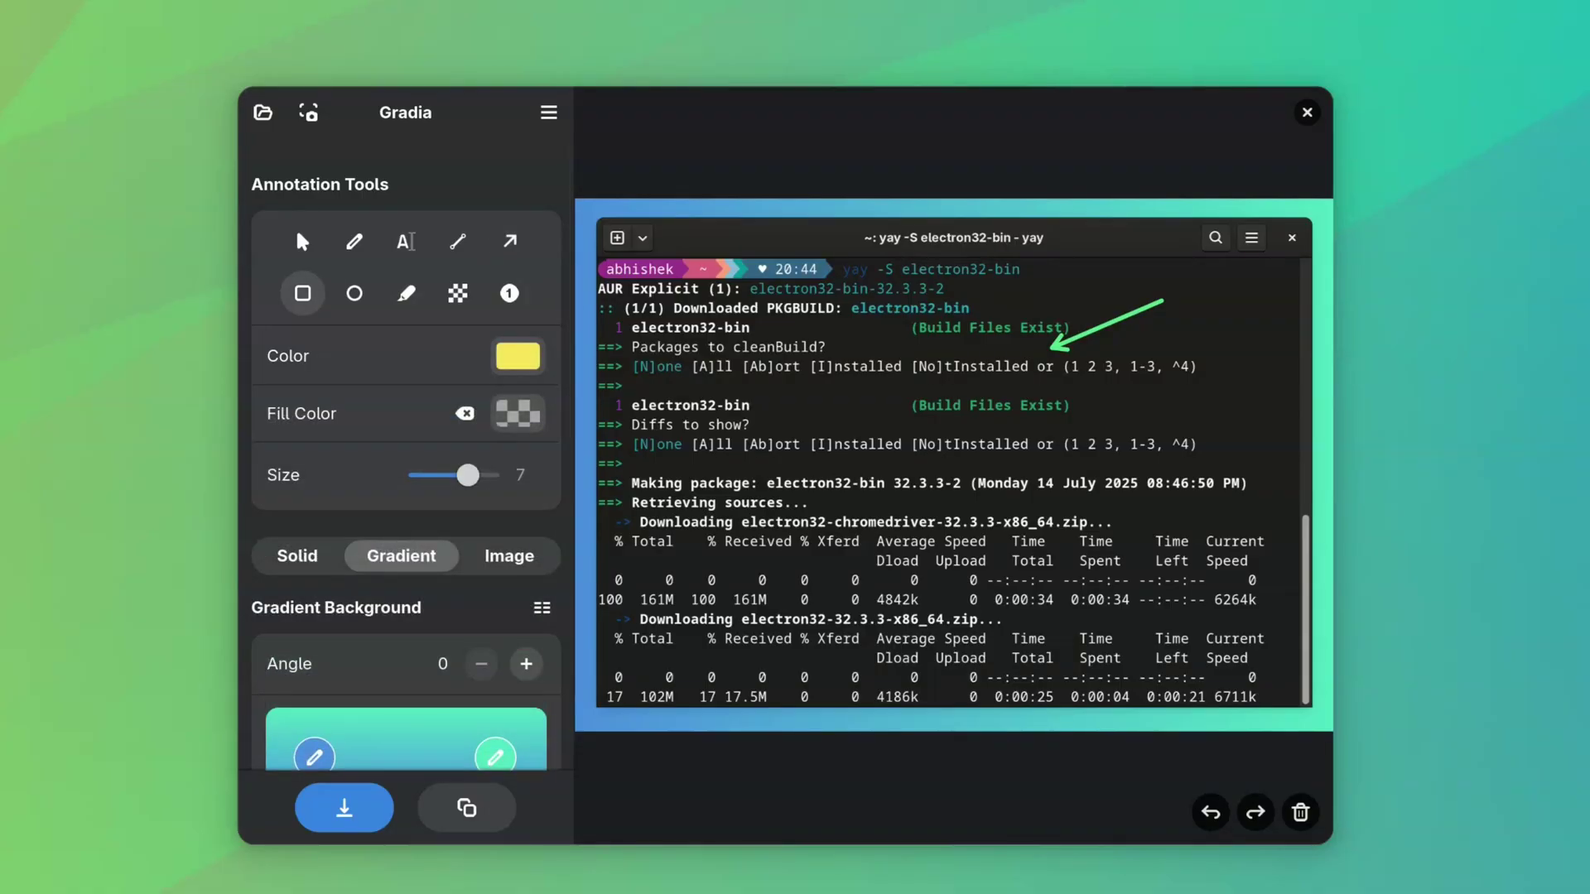
pyautogui.moveTo(616, 392); pyautogui.dragTo(795, 439)
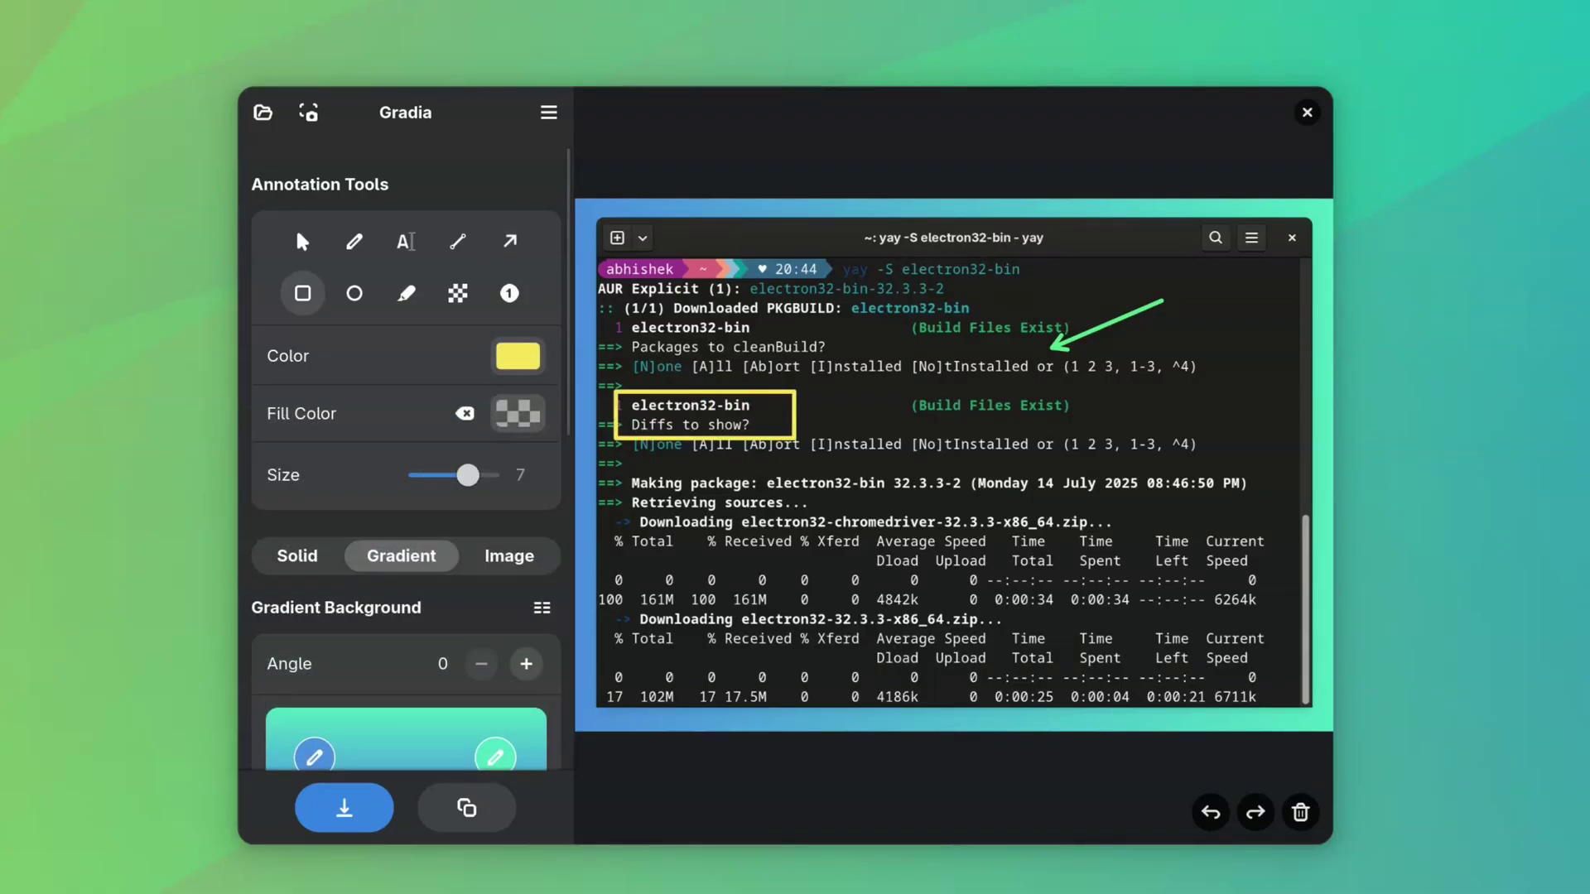
# Draw a yellow ellipse of size 9 around "Monday 14" in the "Making package" line and try moving it up beside the second "(Build Files Exist)".
pyautogui.moveTo(468, 475); pyautogui.dragTo(487, 475)
pyautogui.click(353, 293)
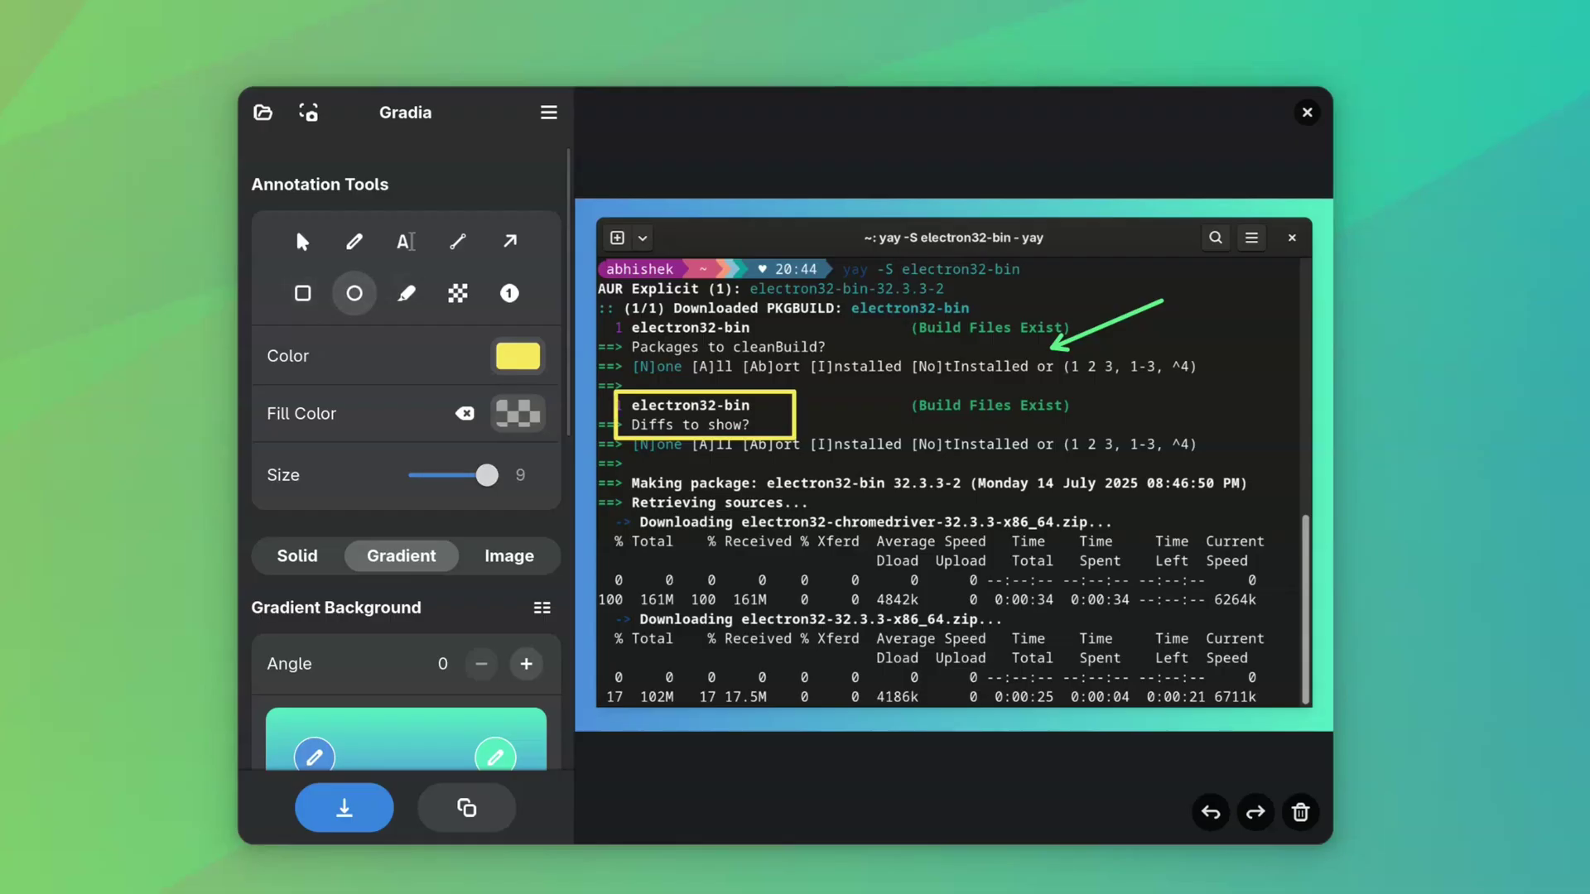
pyautogui.moveTo(941, 455); pyautogui.dragTo(1054, 527)
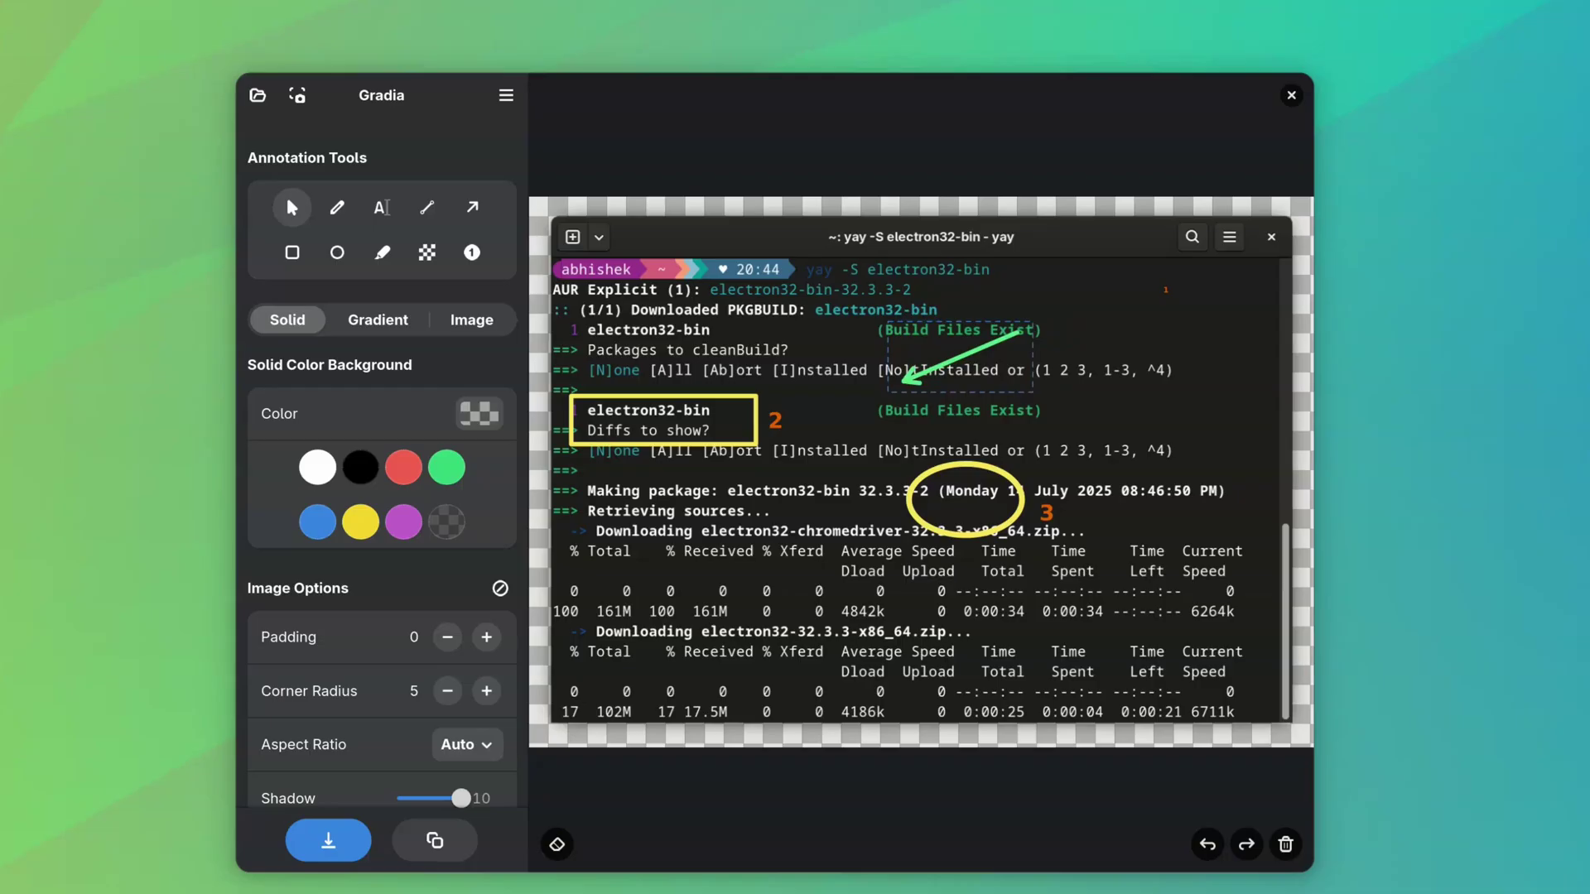
pyautogui.moveTo(965, 500); pyautogui.dragTo(1110, 419)
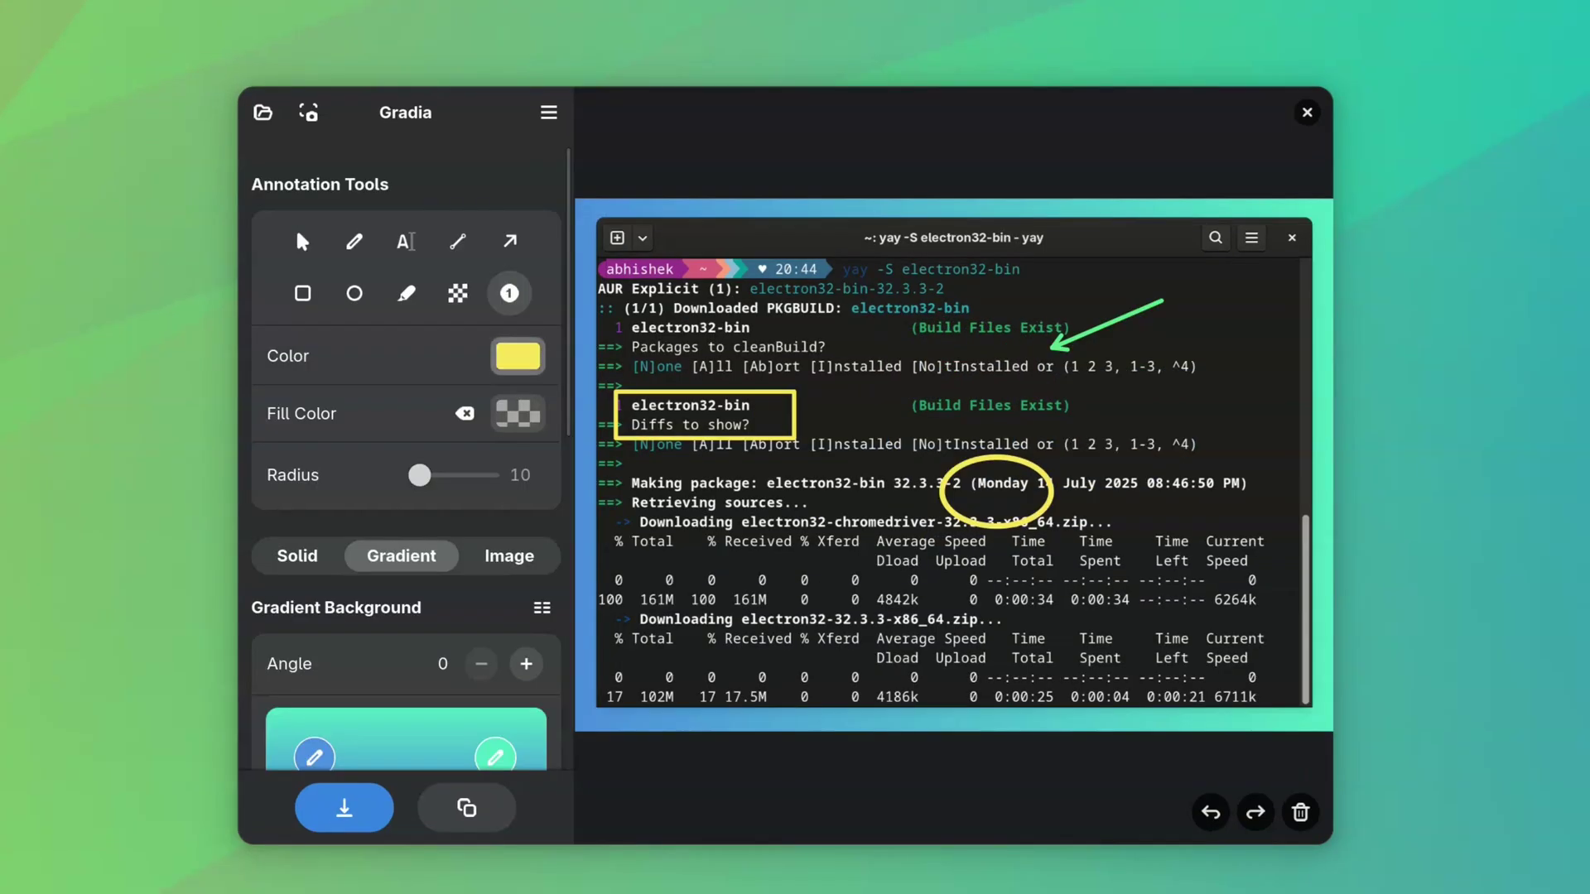
# Set the number stamp's color to dark orange and its radius to 28.
pyautogui.click(517, 357)
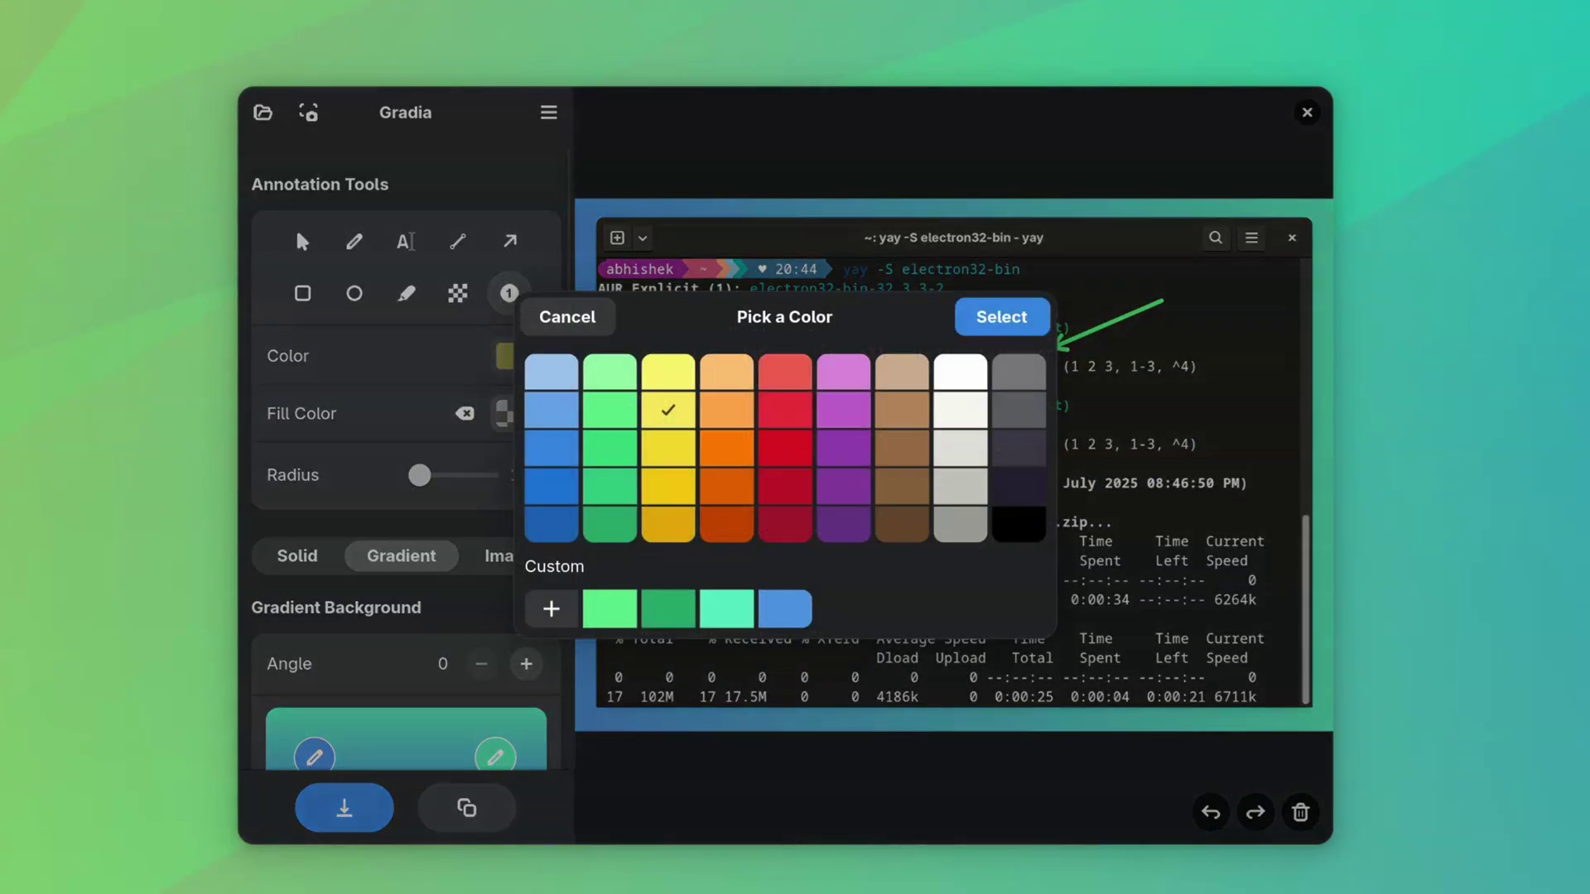
pyautogui.click(1002, 316)
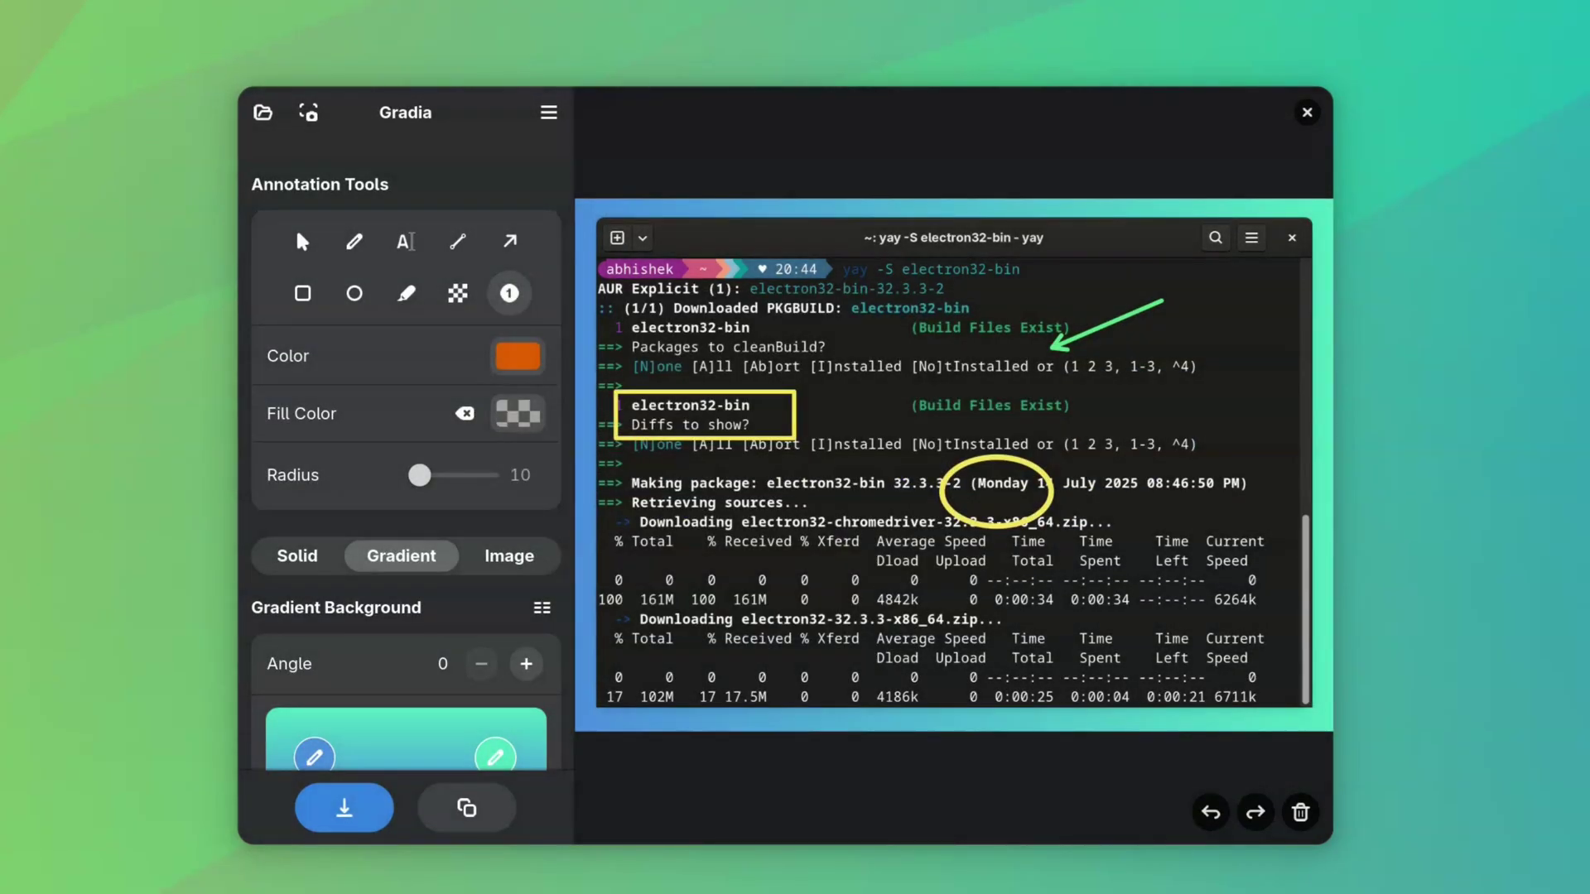
pyautogui.moveTo(420, 474); pyautogui.dragTo(464, 475)
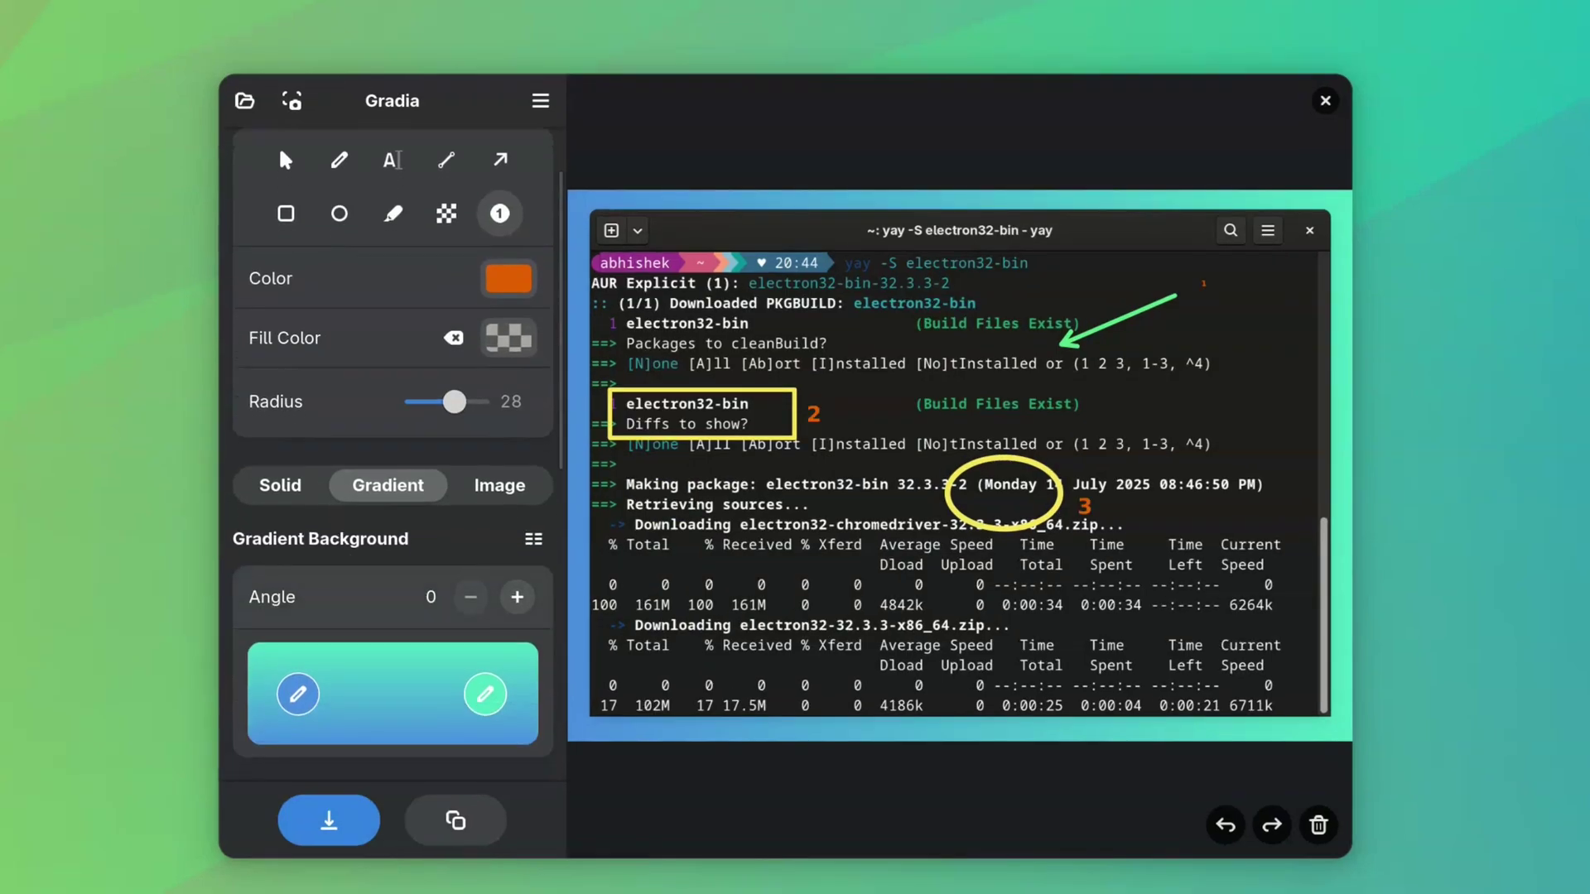
# Change the image background to a solid color and make it transparent.
pyautogui.scroll(-3, 393, 456)
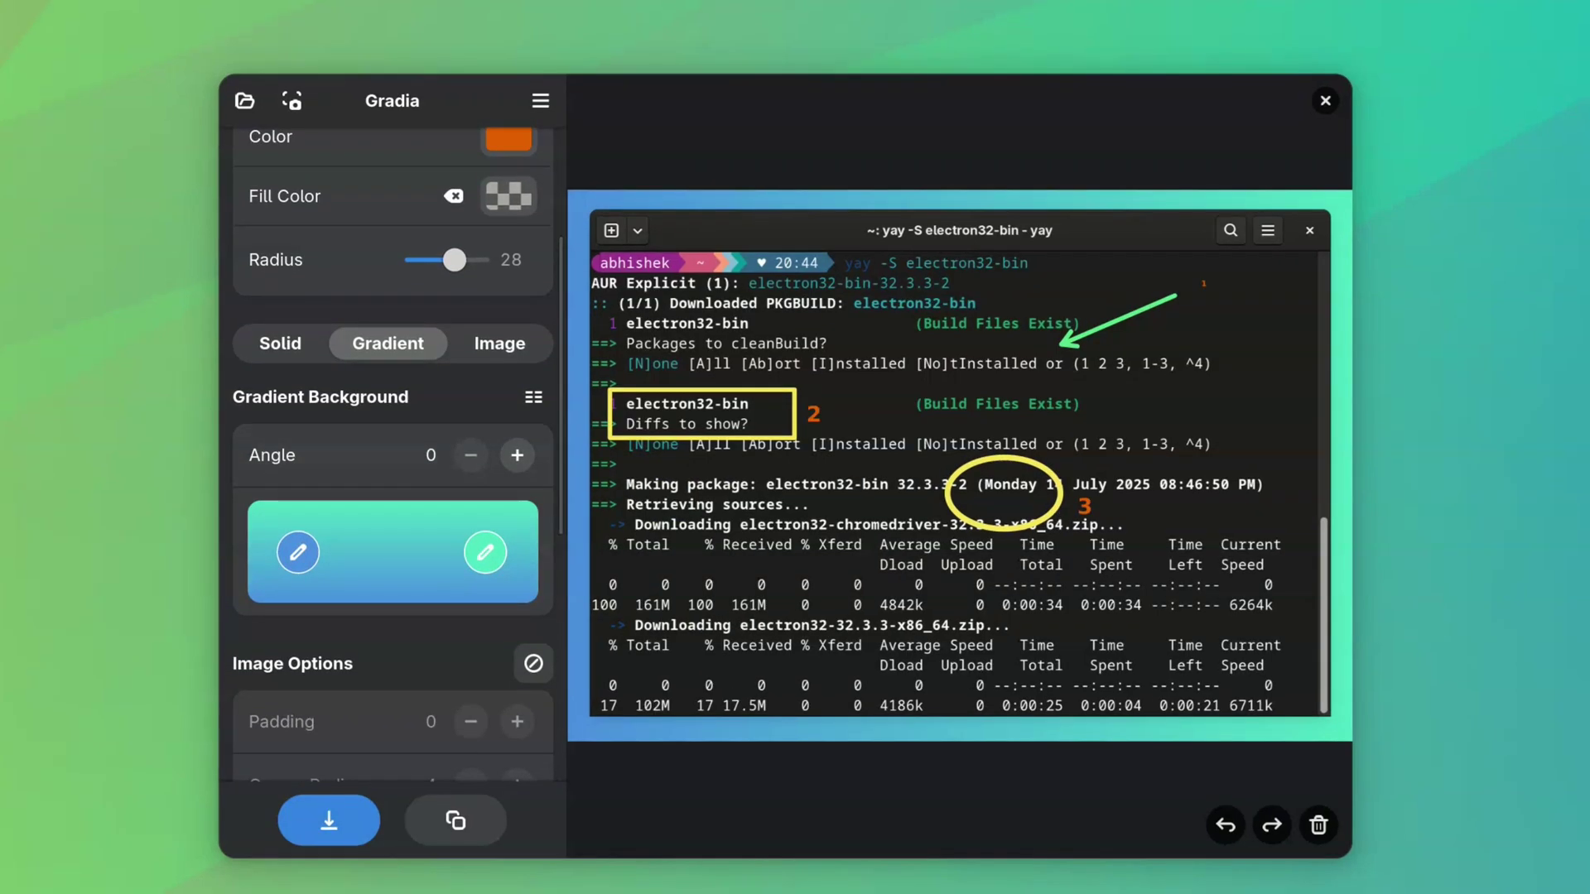
pyautogui.click(280, 343)
pyautogui.click(469, 584)
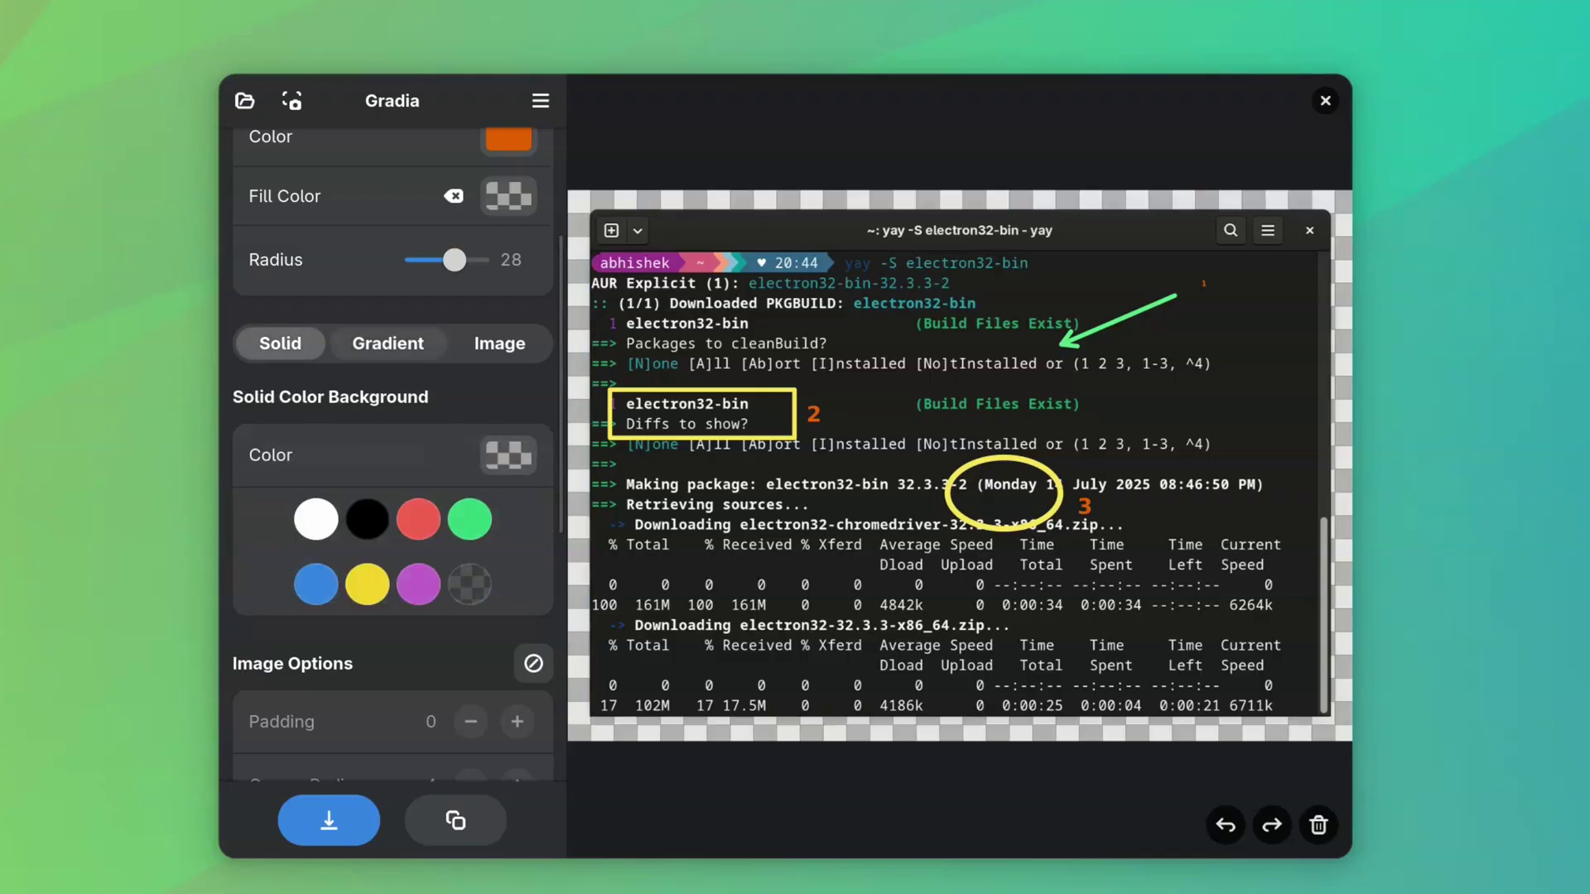
# Switch the background to a gradient and apply the white-to-grey preset.
pyautogui.click(387, 343)
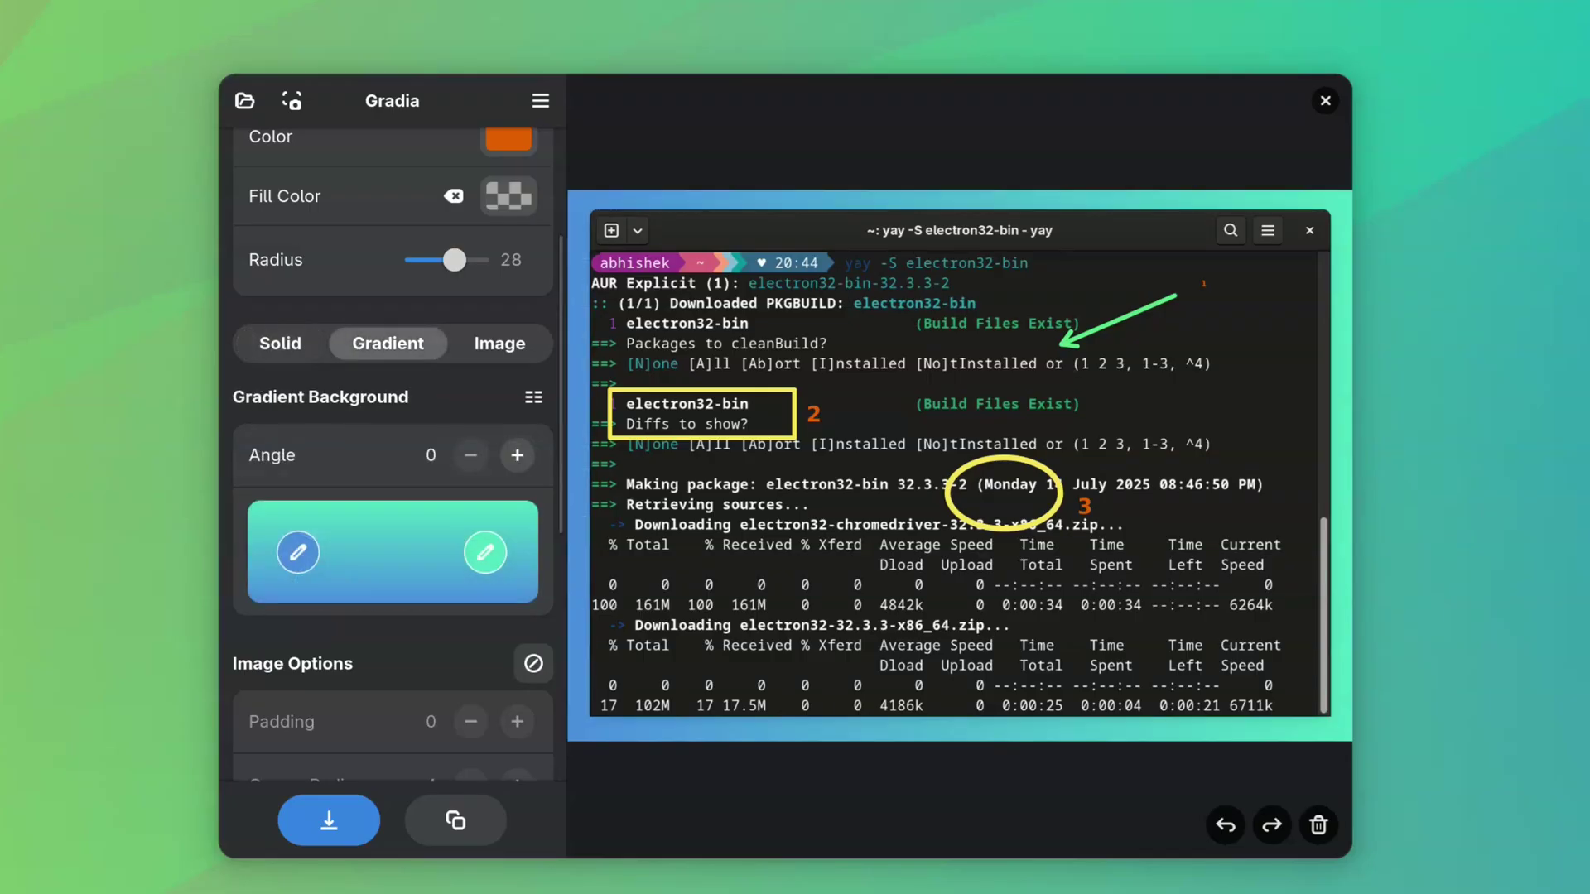
pyautogui.click(533, 398)
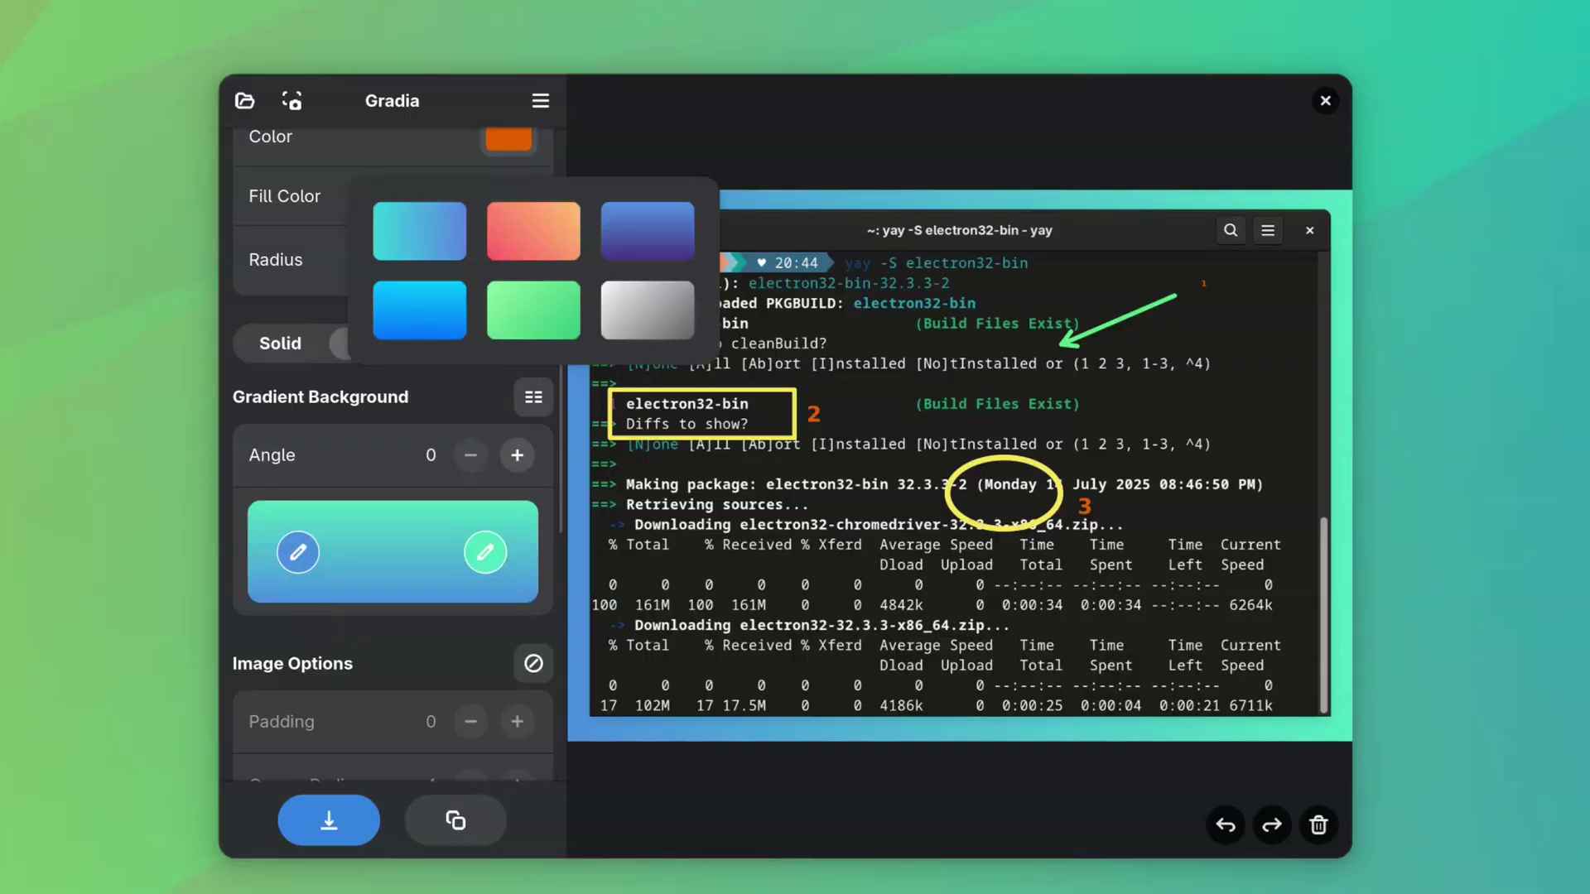
pyautogui.click(648, 309)
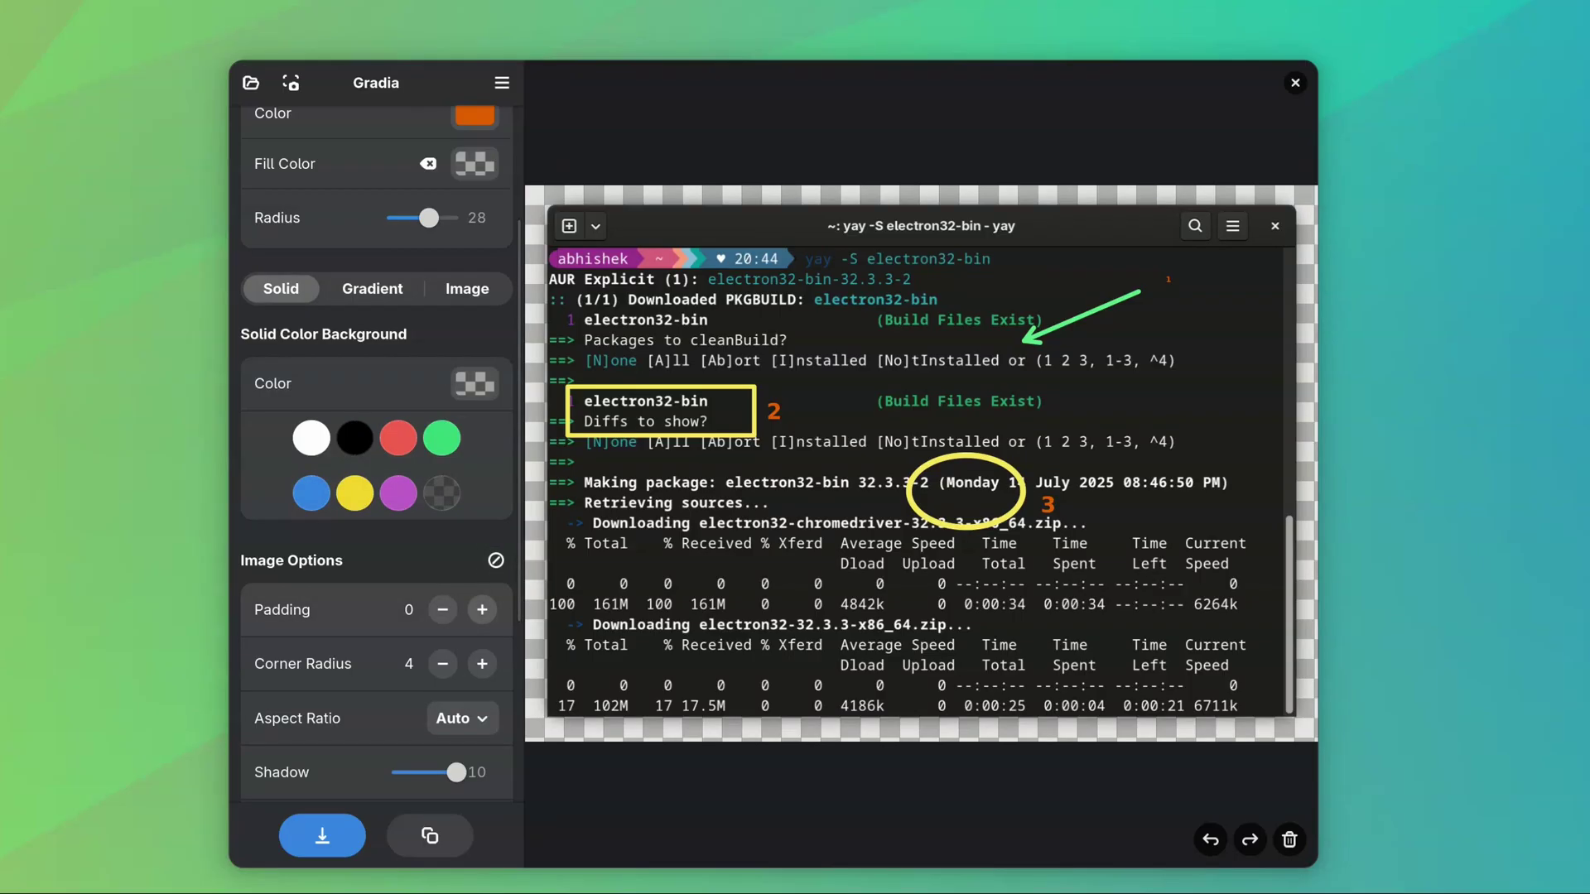
# Try a larger padding around the image and set it back to 0.
pyautogui.click(482, 609)
pyautogui.click(482, 610)
pyautogui.click(482, 610)
pyautogui.click(482, 609)
pyautogui.click(442, 610)
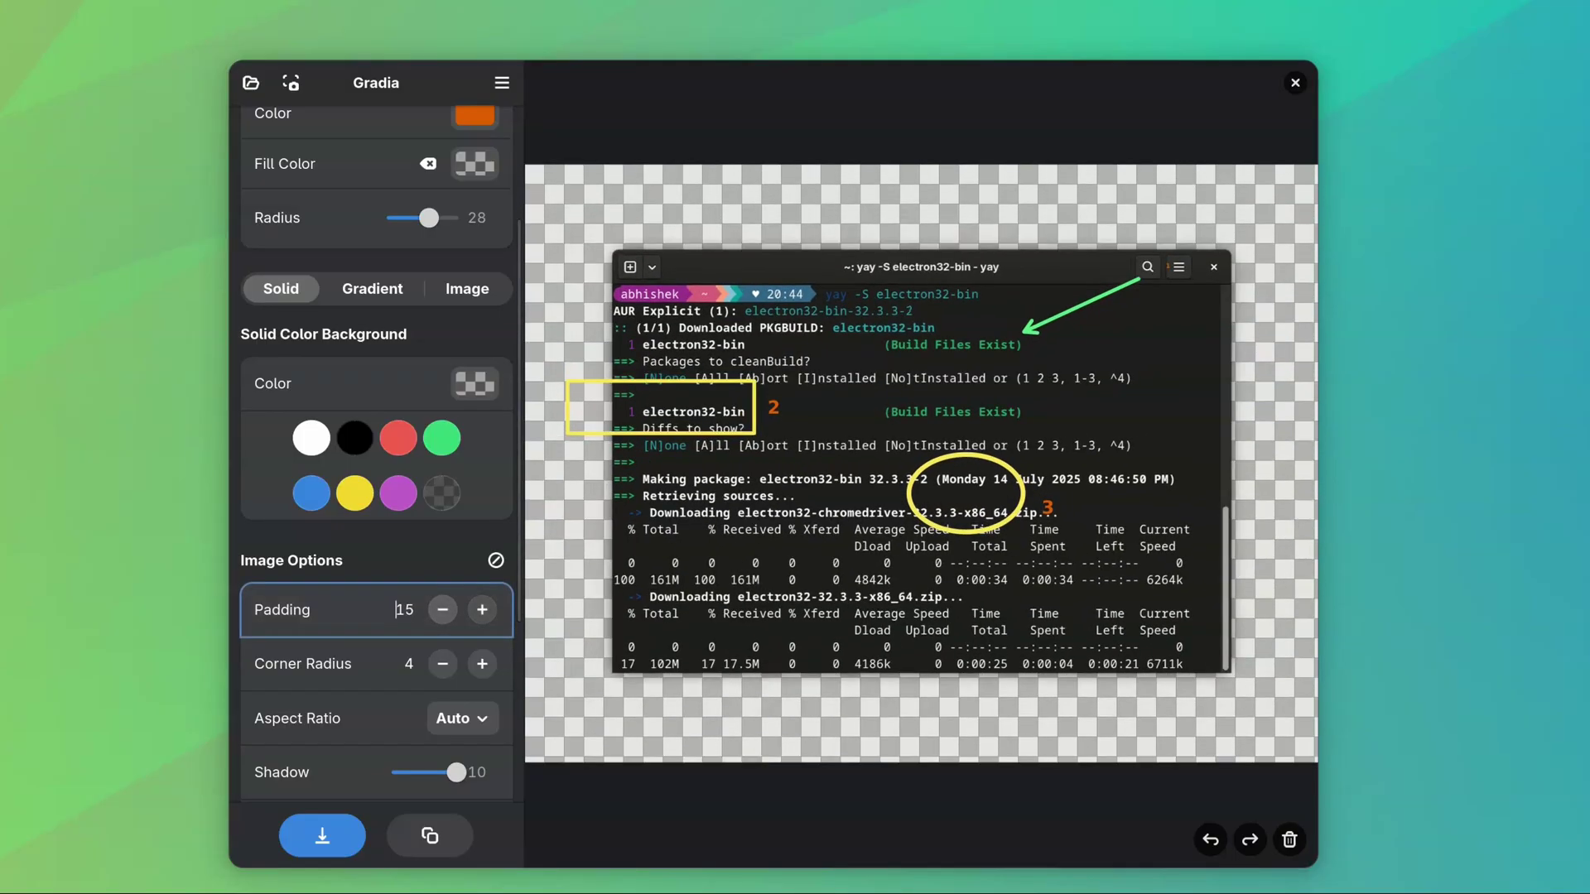
pyautogui.click(442, 610)
pyautogui.click(442, 610)
pyautogui.click(442, 610)
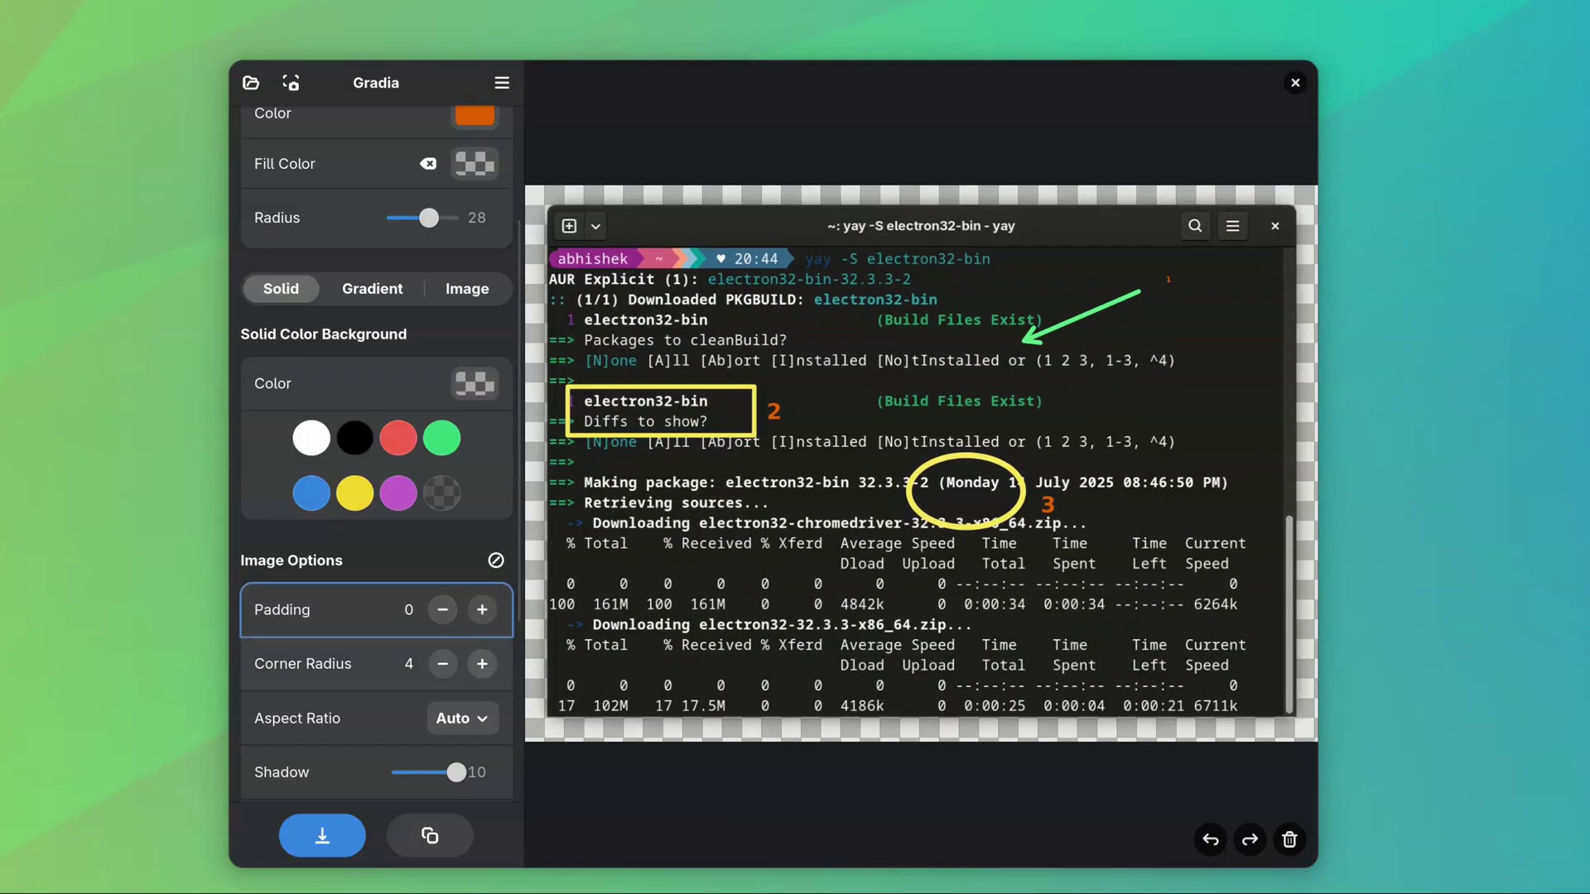
# Try a corner radius of 11 for the image and settle on 5.
pyautogui.click(482, 664)
pyautogui.click(482, 663)
pyautogui.click(482, 663)
pyautogui.click(482, 664)
pyautogui.click(482, 663)
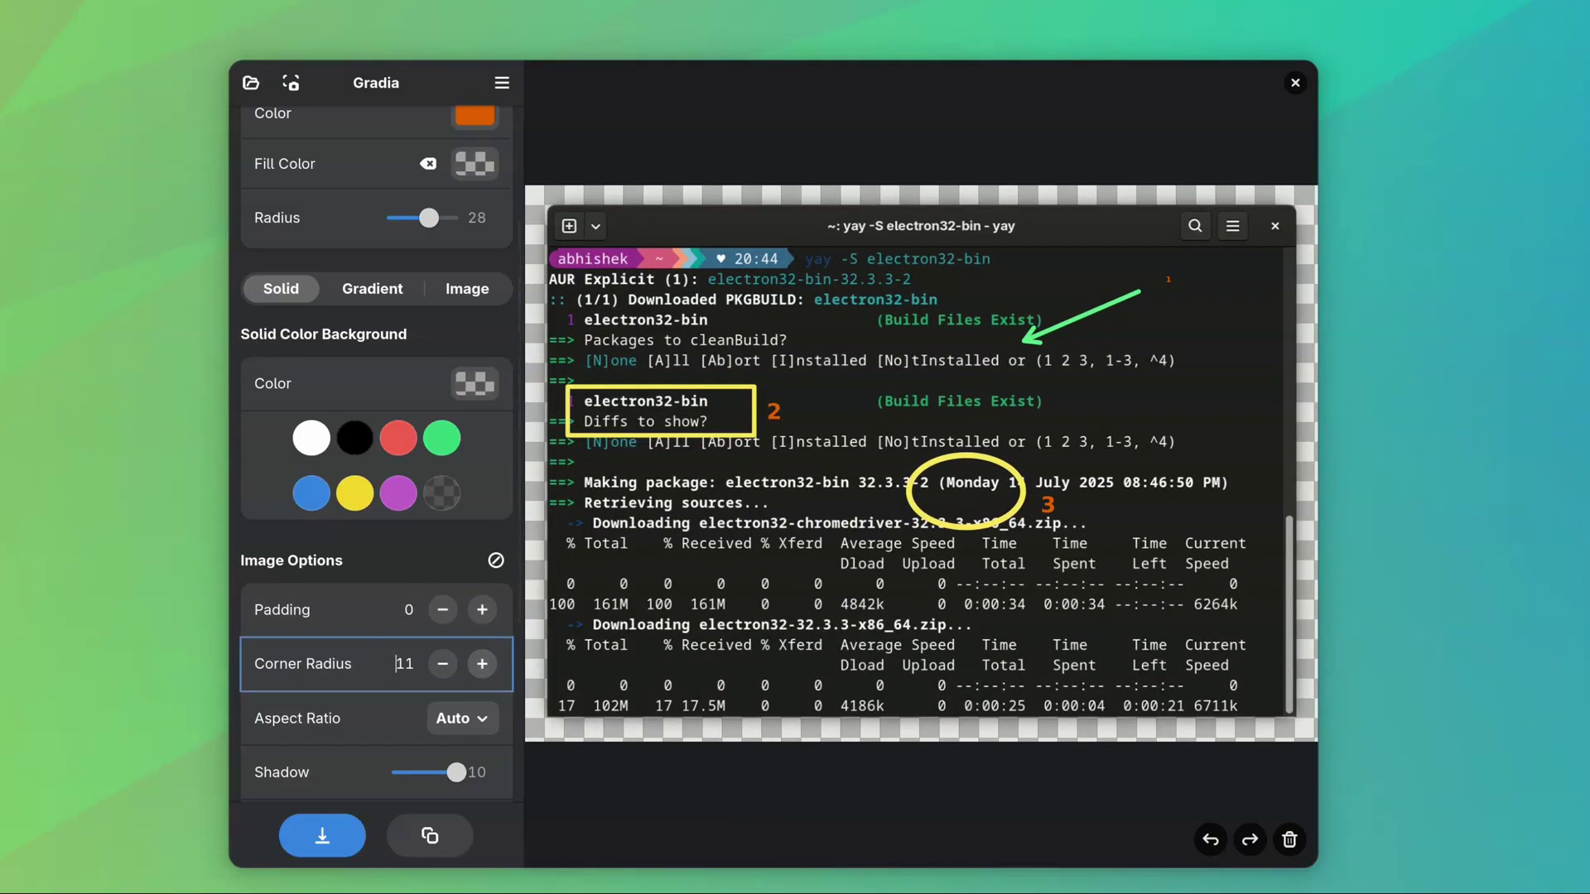
pyautogui.click(442, 664)
pyautogui.click(442, 663)
pyautogui.click(442, 663)
pyautogui.click(442, 663)
pyautogui.click(442, 663)
pyautogui.click(442, 663)
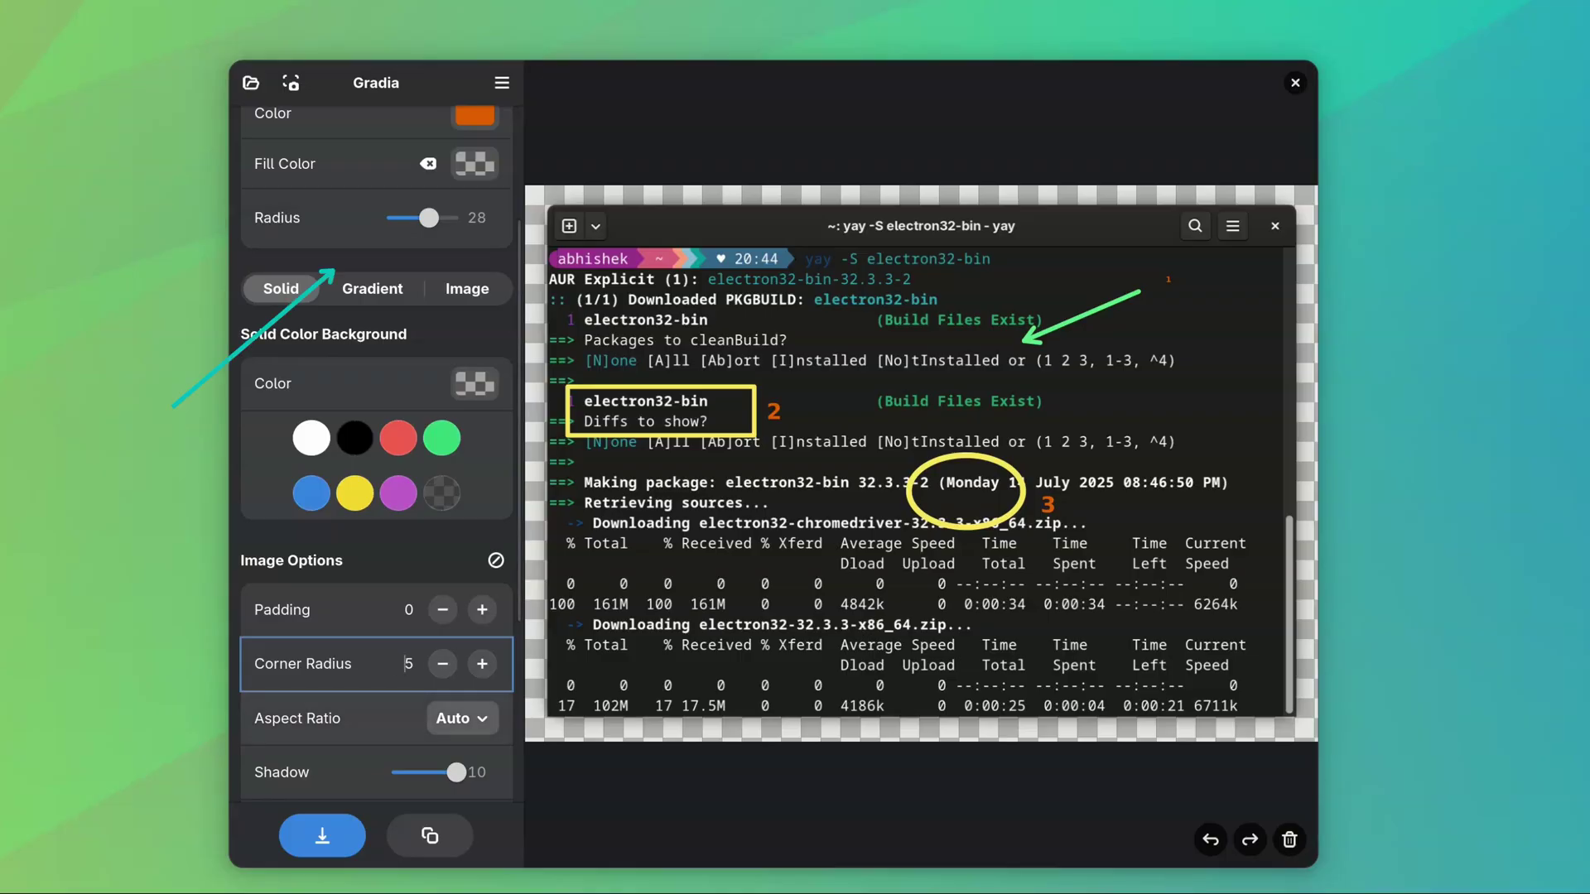
pyautogui.scroll(-1, 376, 454)
pyautogui.moveTo(457, 742)
pyautogui.mouseDown()
pyautogui.moveTo(397, 742)
pyautogui.moveTo(456, 737)
pyautogui.mouseUp()
pyautogui.scroll(-3, 427, 739)
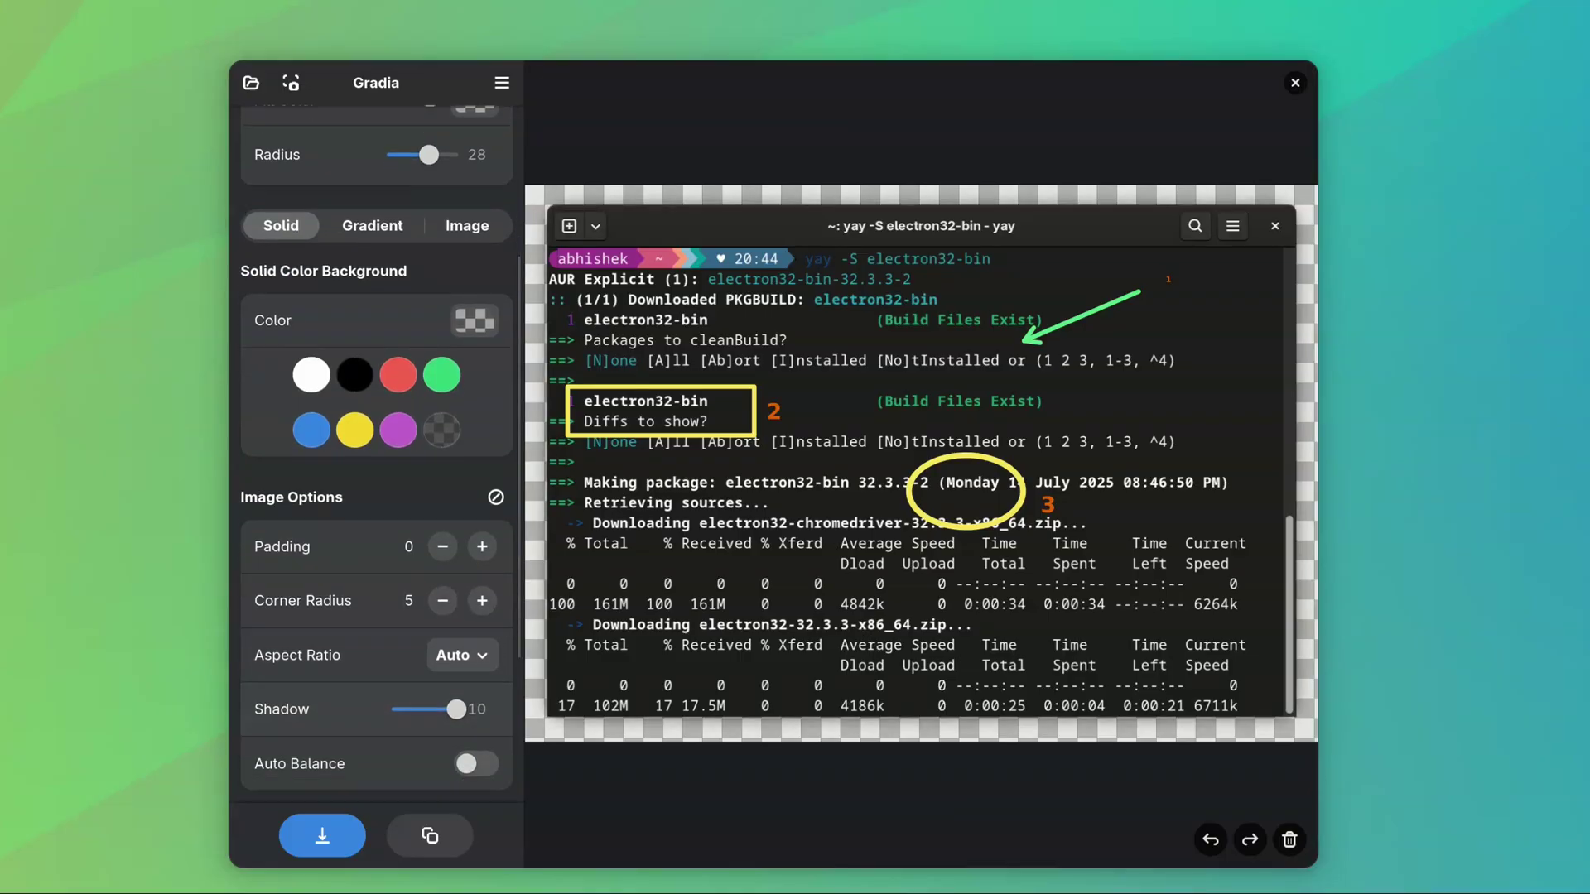
pyautogui.scroll(6, 427, 740)
pyautogui.scroll(2, 270, 119)
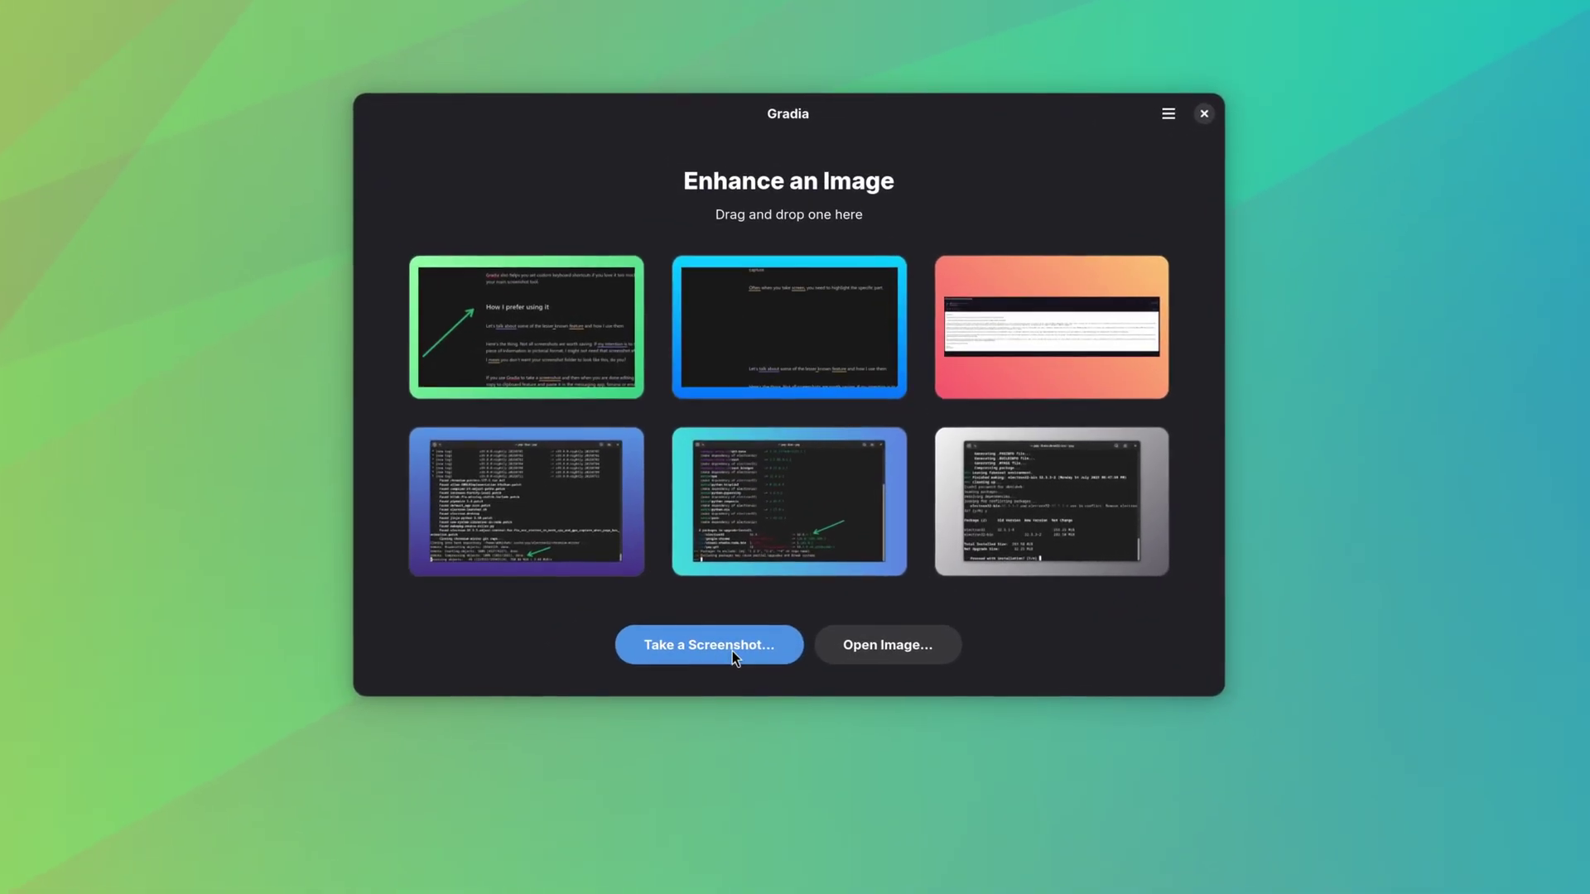
# Start a new screenshot capture from the start screen, switching the capture mode to Screen and back to Selection.
pyautogui.click(732, 654)
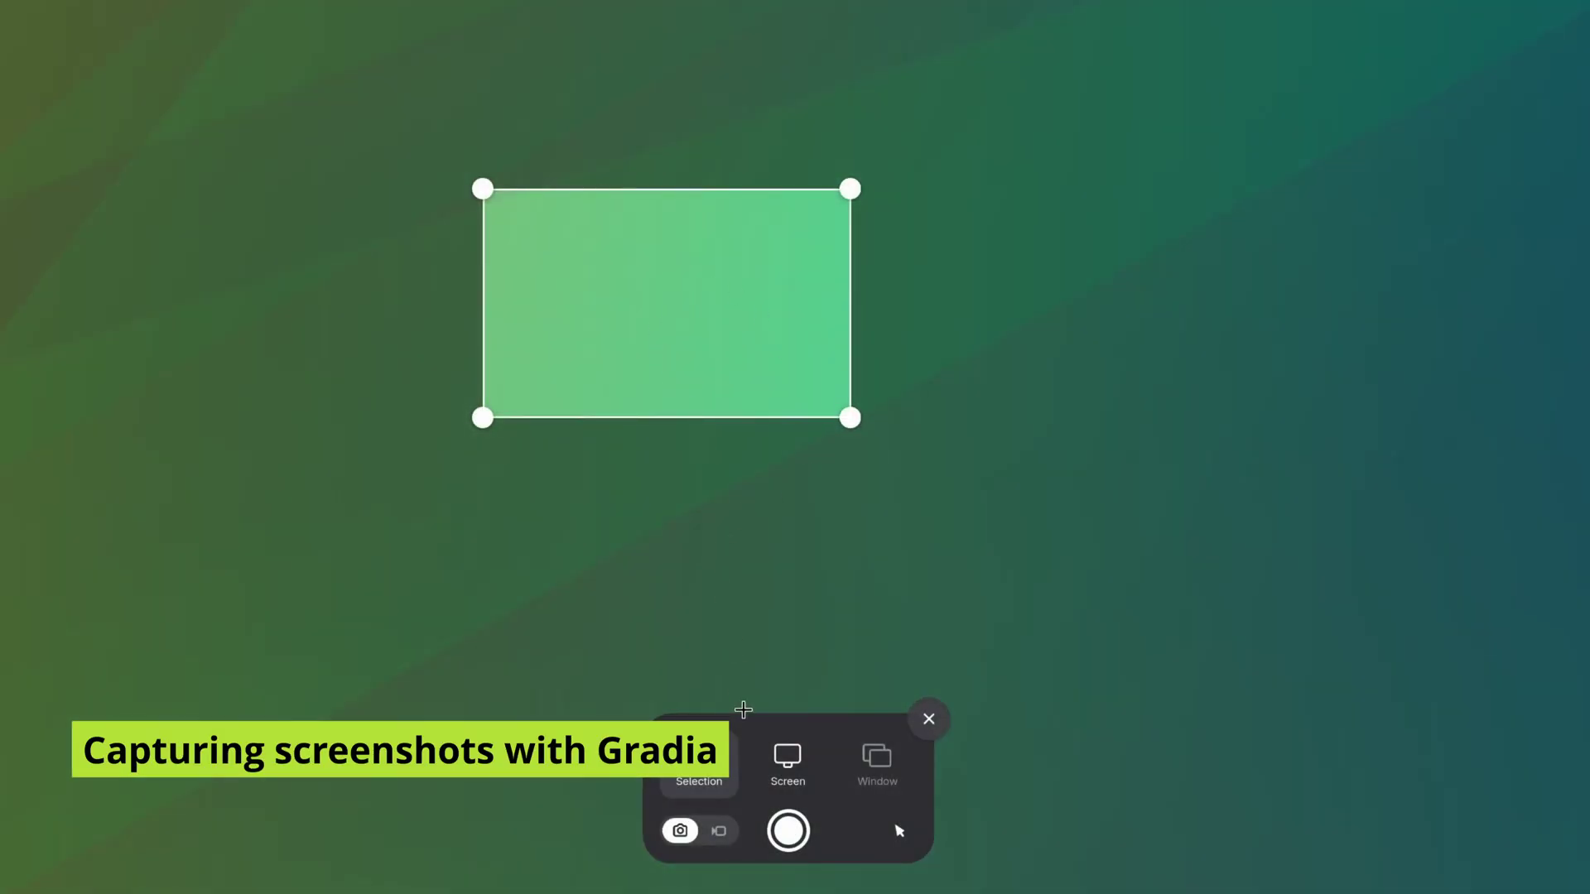
pyautogui.click(788, 757)
pyautogui.click(710, 768)
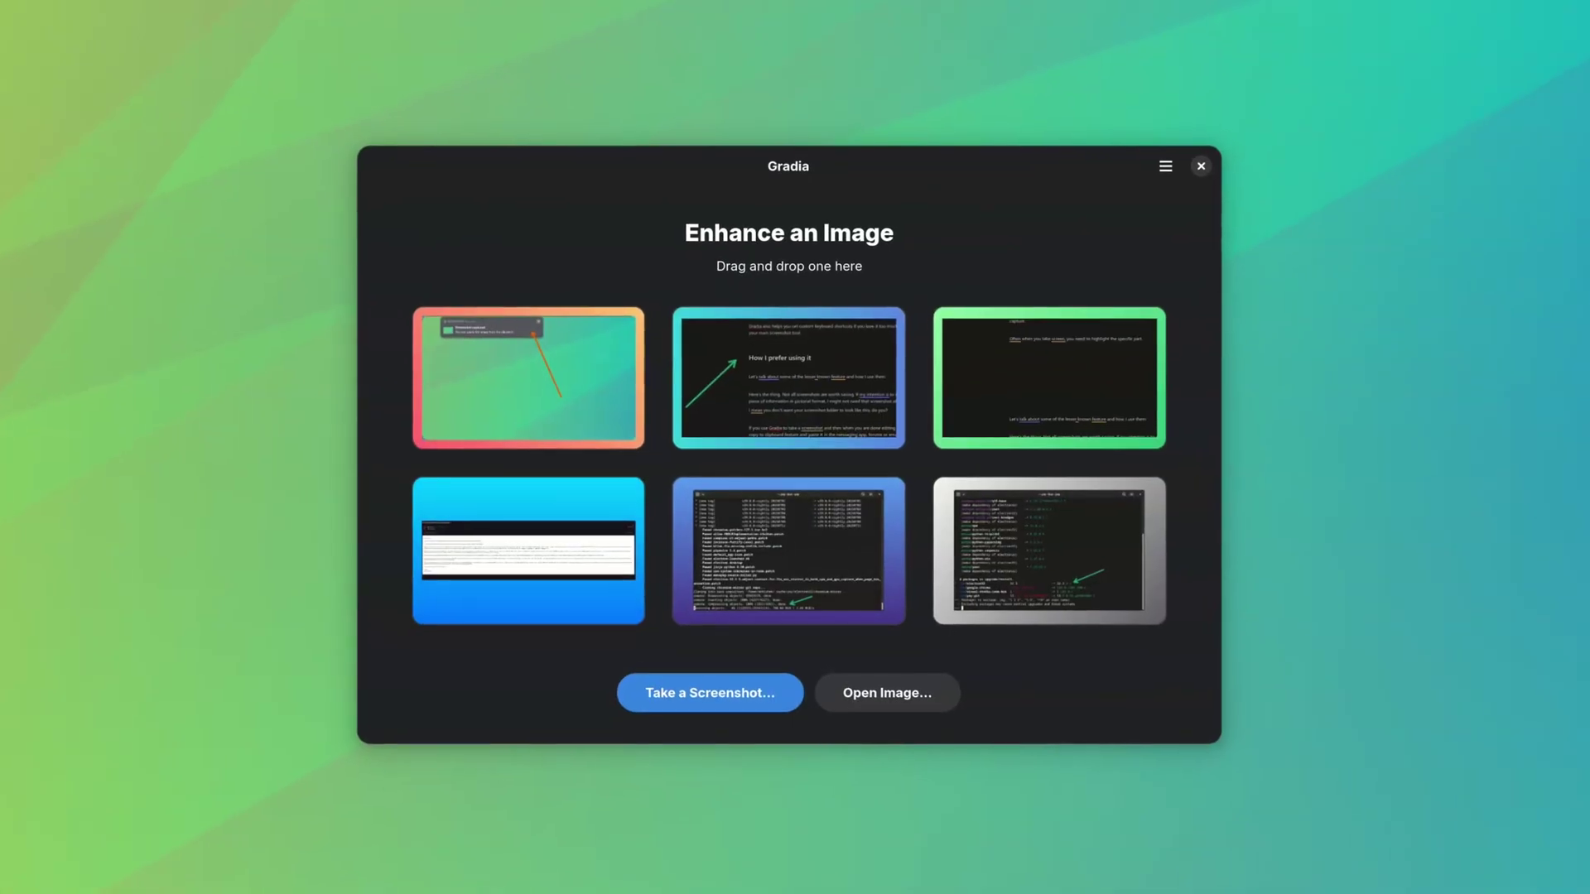
# Open Gradia's preferences from the start screen.
pyautogui.click(1165, 165)
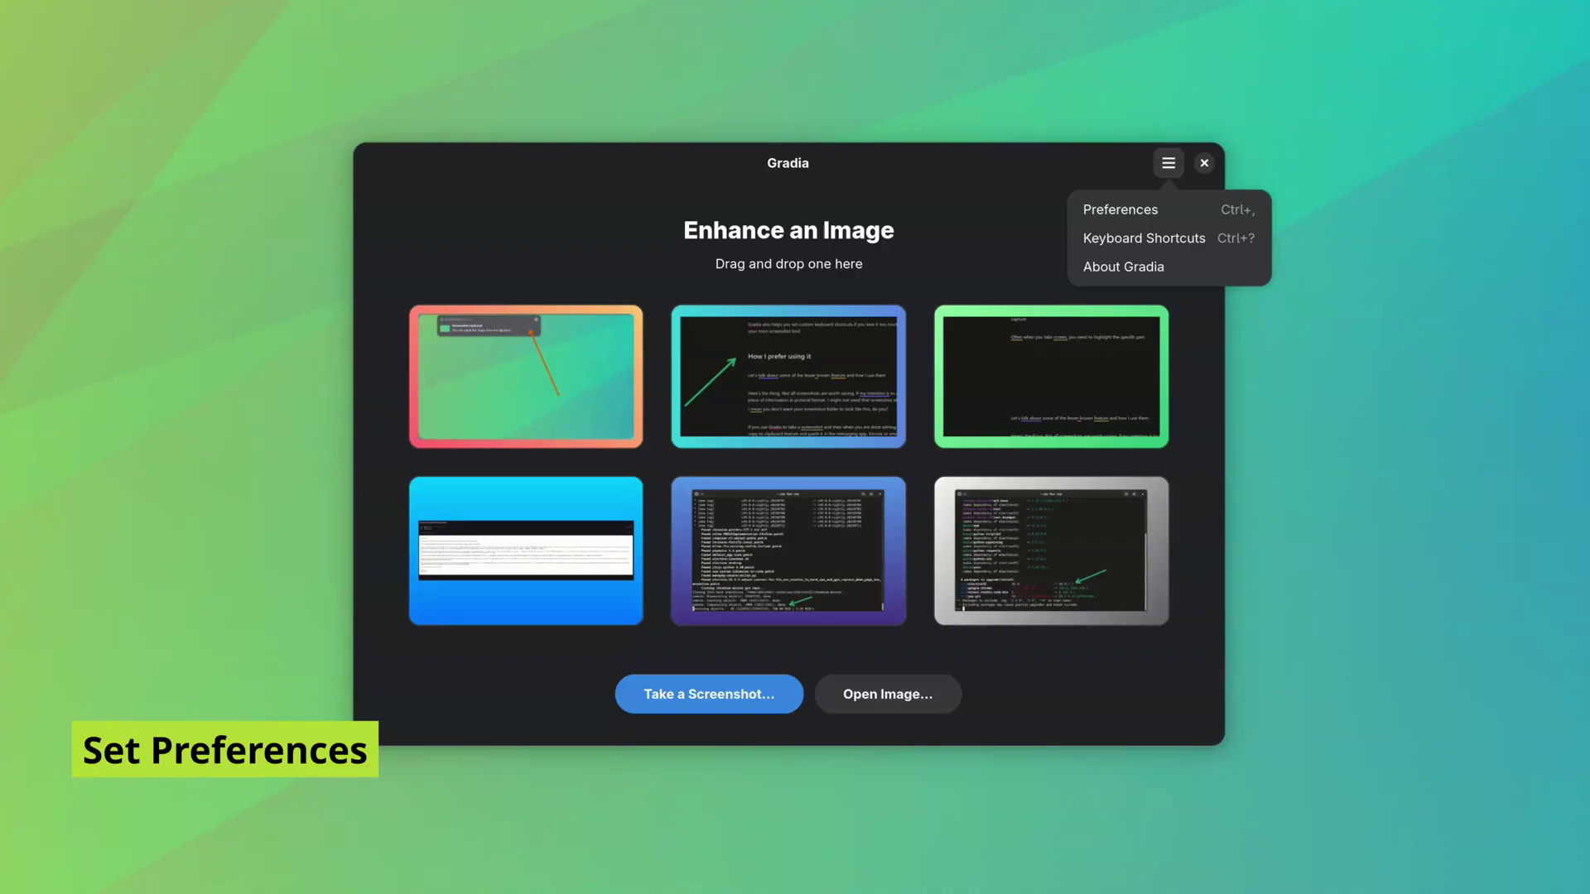
pyautogui.click(1120, 210)
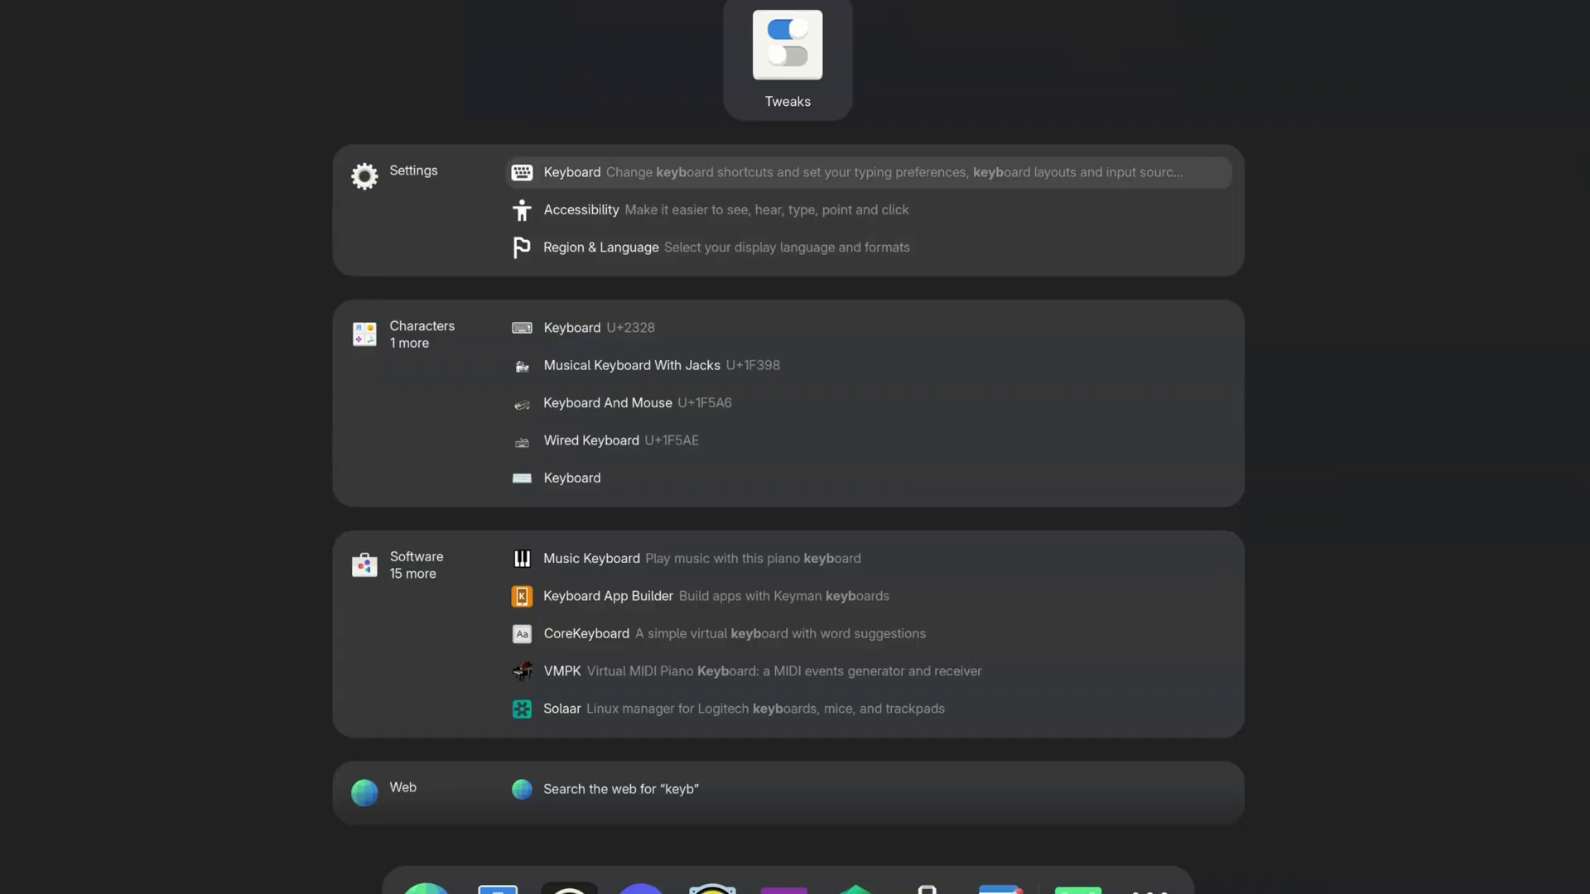
# Switch to the system's Keyboard settings and open the list of custom shortcuts.
pyautogui.click(870, 172)
pyautogui.scroll(-2, 903, 461)
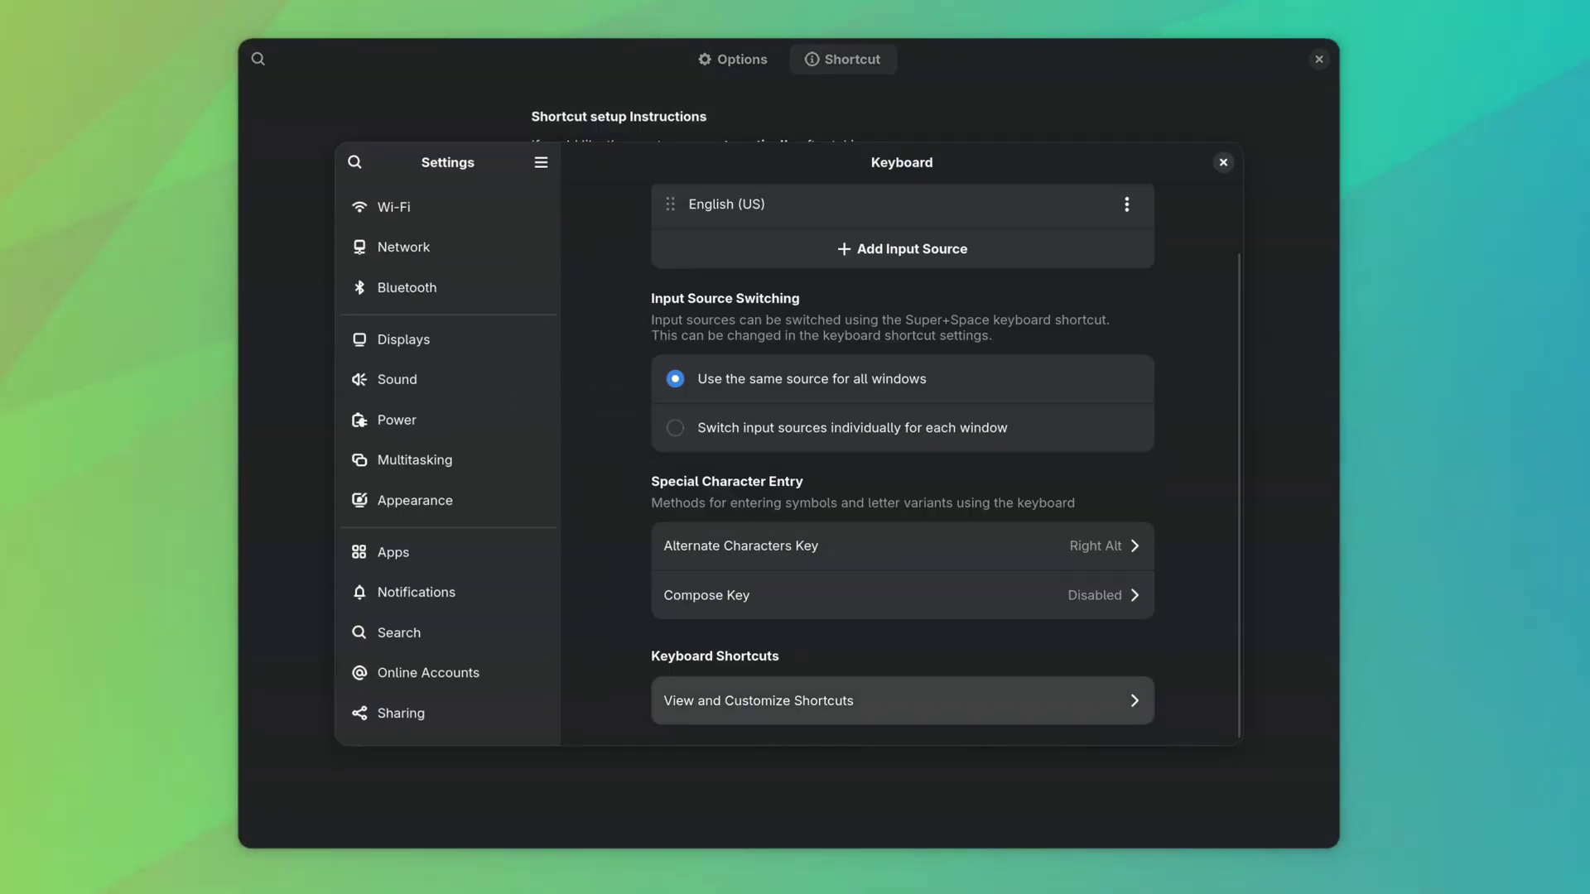
pyautogui.click(902, 700)
pyautogui.scroll(-2, 790, 472)
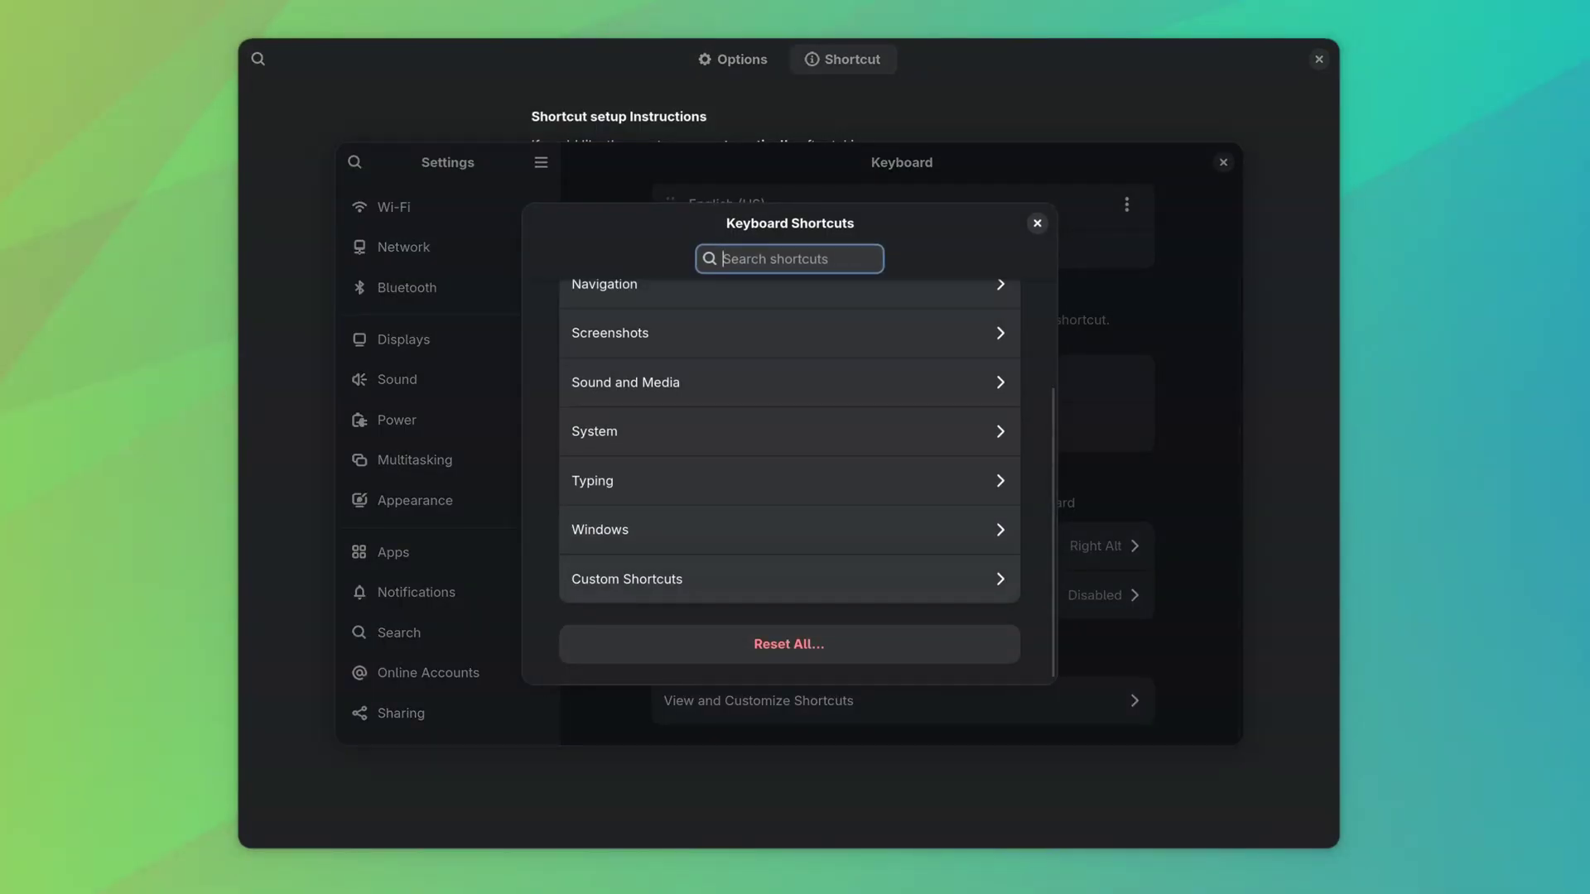
pyautogui.click(626, 579)
# Create a custom shortcut named "Gradia Full Screen" with the command "flatpak run be.alexandervanhee.gradia --screenshot=FULL".
pyautogui.click(789, 581)
pyautogui.write('Gradia Fu')
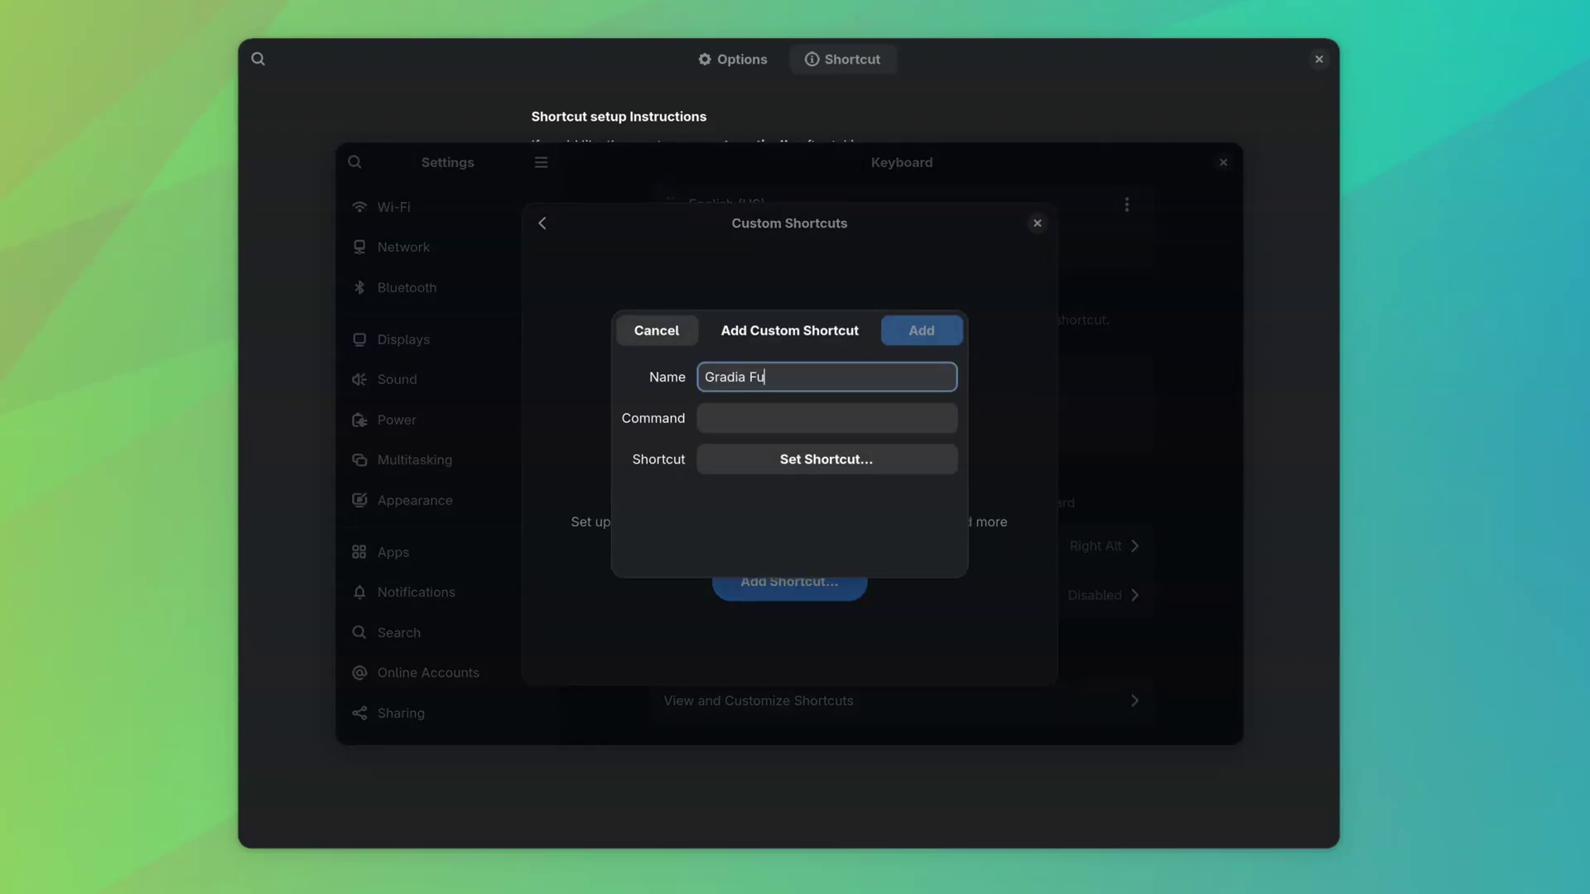
pyautogui.write('ll Screen')
pyautogui.press('Tab')
pyautogui.write('flatpak run be.alexandervanhee.gradia --screenshot=FULL')
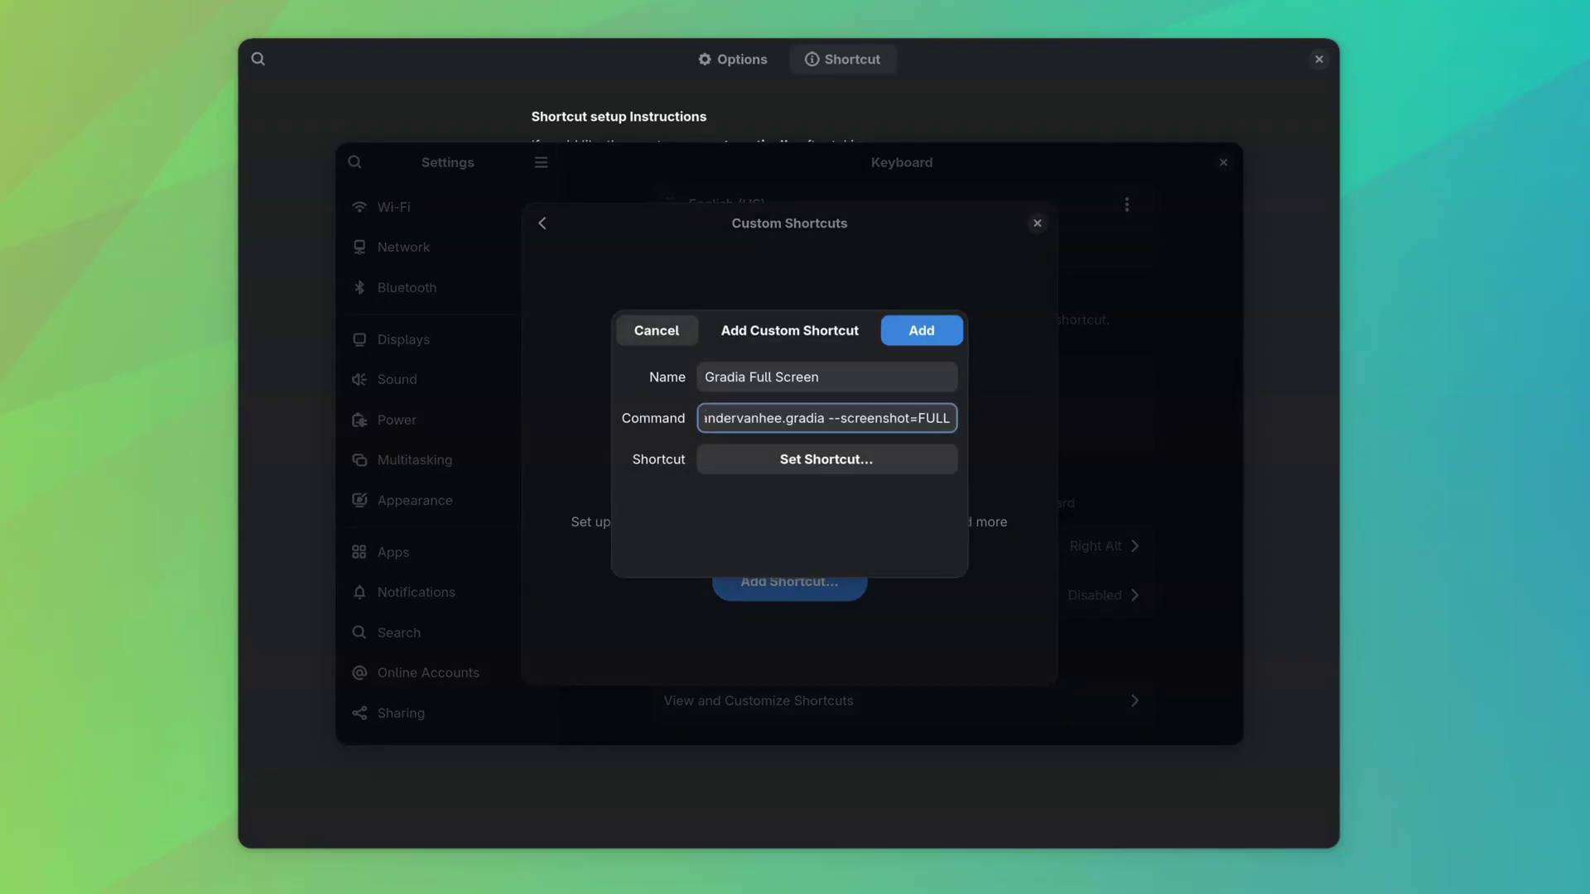
# Assign Ctrl+Print to the new shortcut, add it, and close the keyboard shortcuts dialog.
pyautogui.press('Tab')
pyautogui.press('Return')
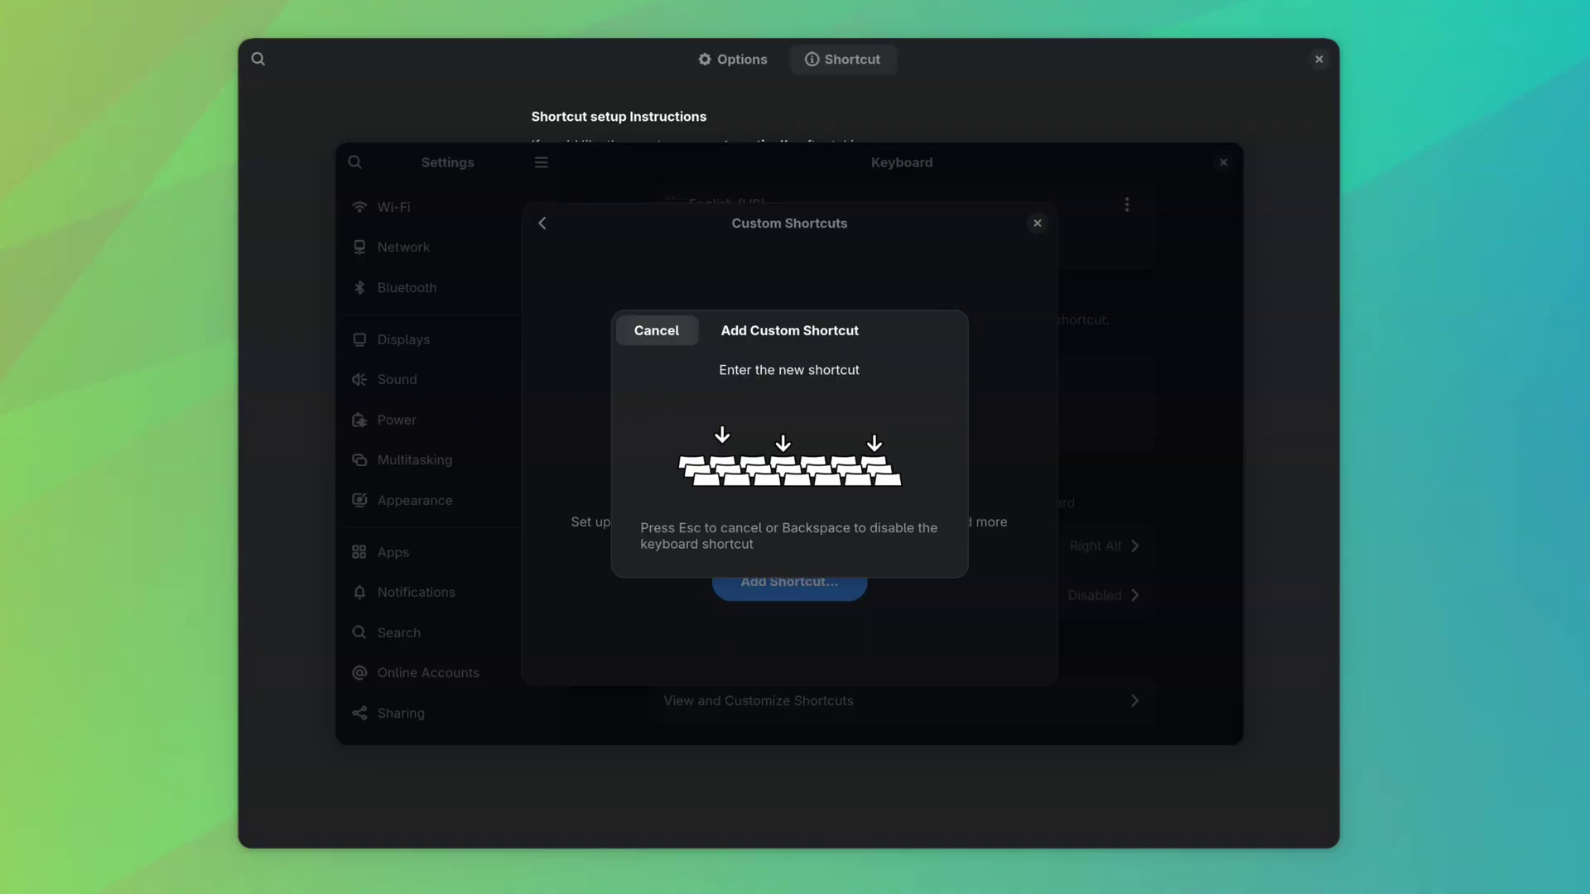
pyautogui.press('ctrl+Print')
pyautogui.click(921, 331)
pyautogui.click(1037, 223)
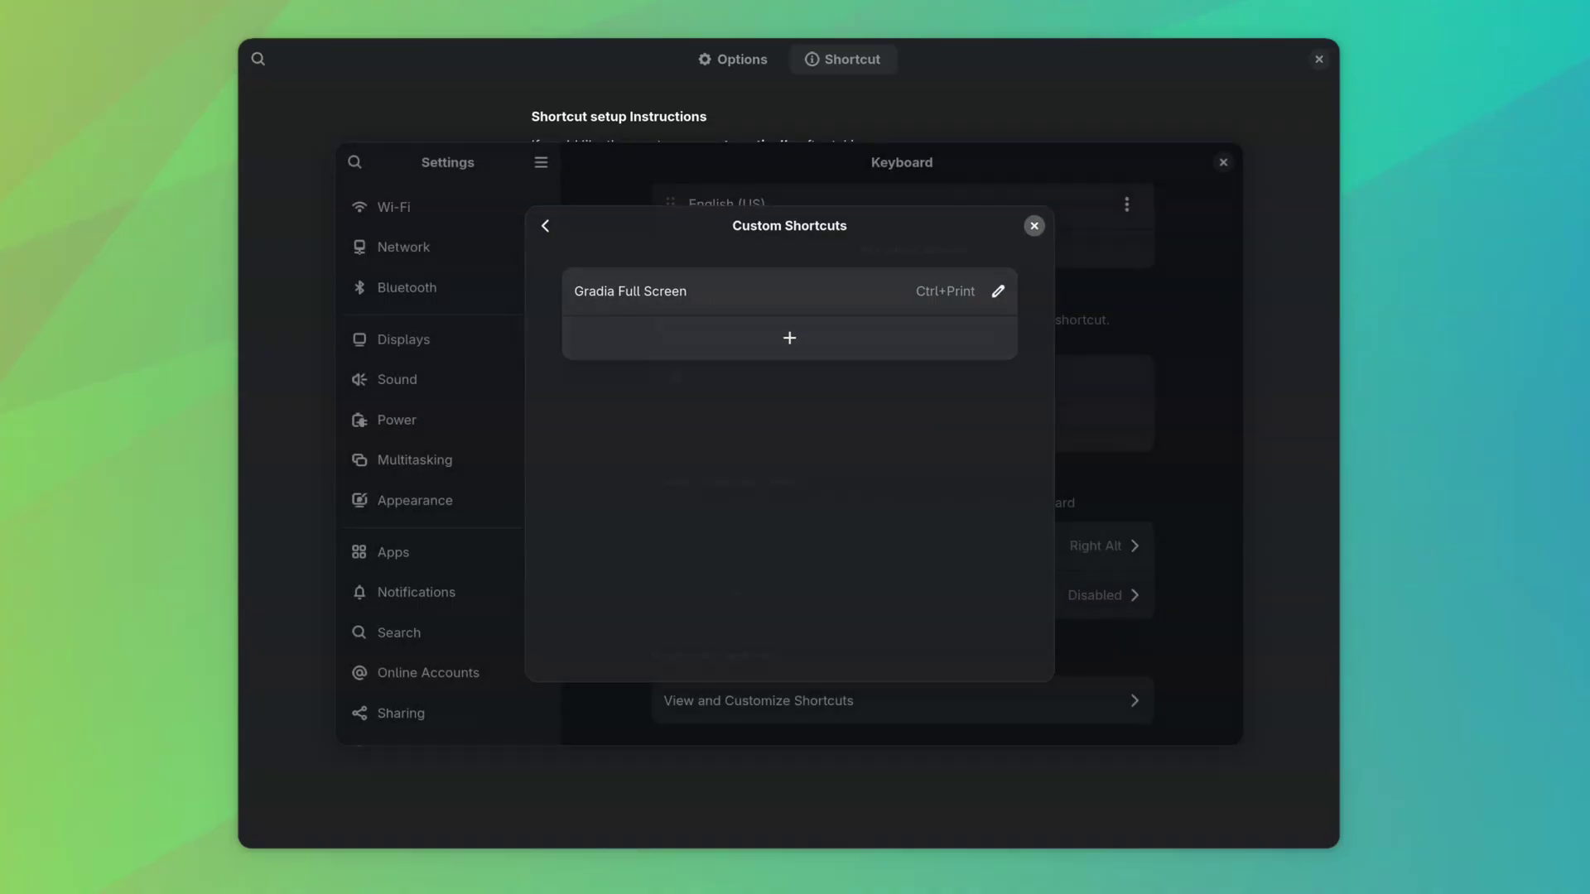
pyautogui.moveTo(1037, 163); pyautogui.dragTo(1099, 121)
pyautogui.hotkey('ctrl', 'q')
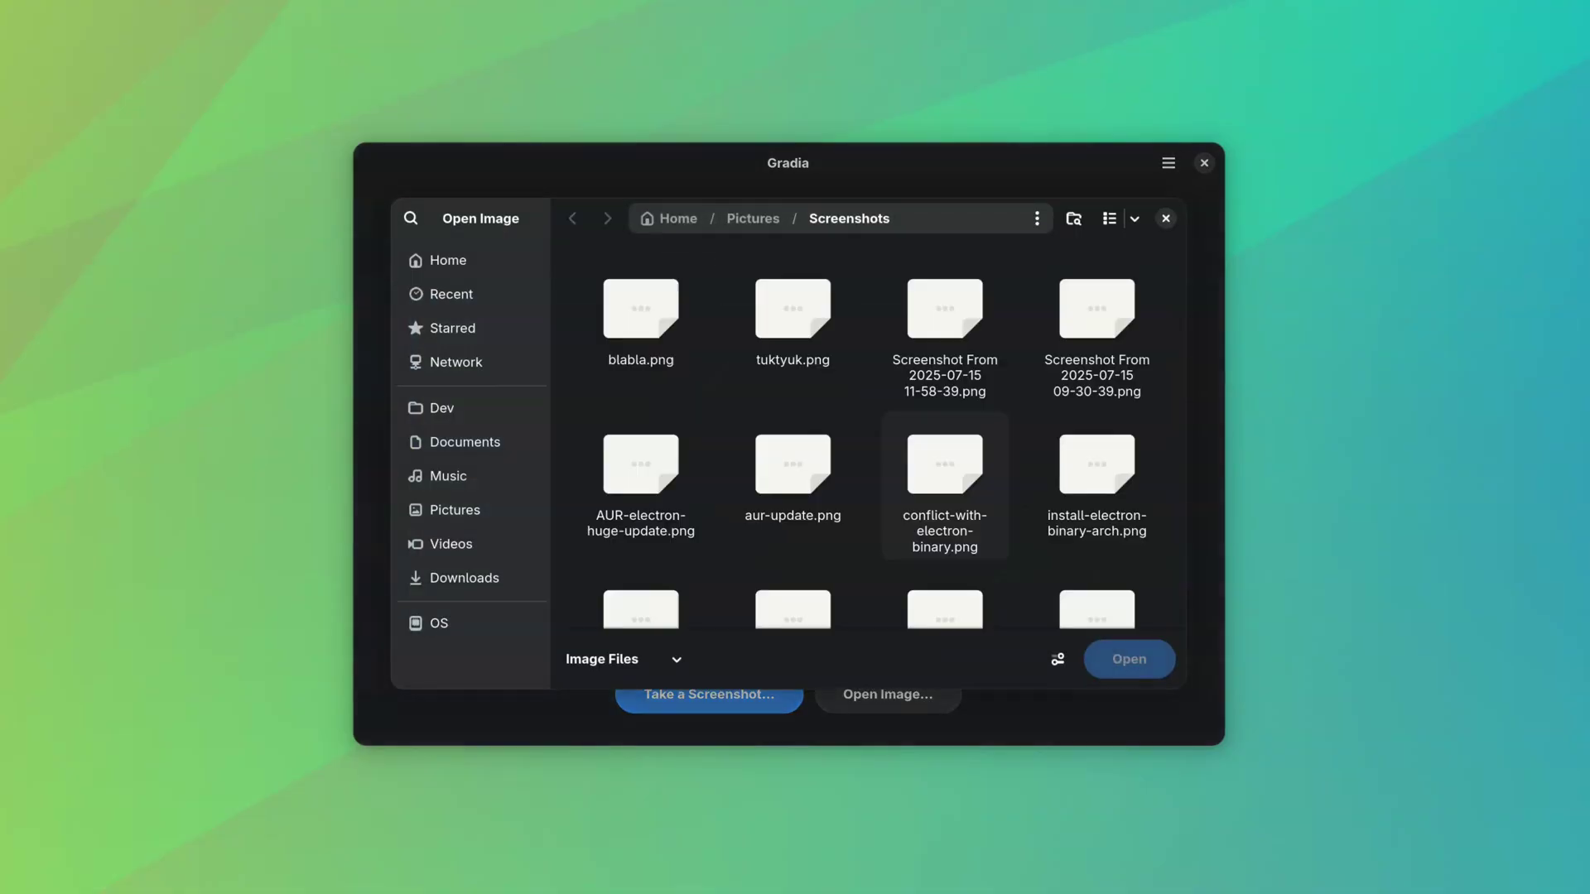
pyautogui.press('Return')
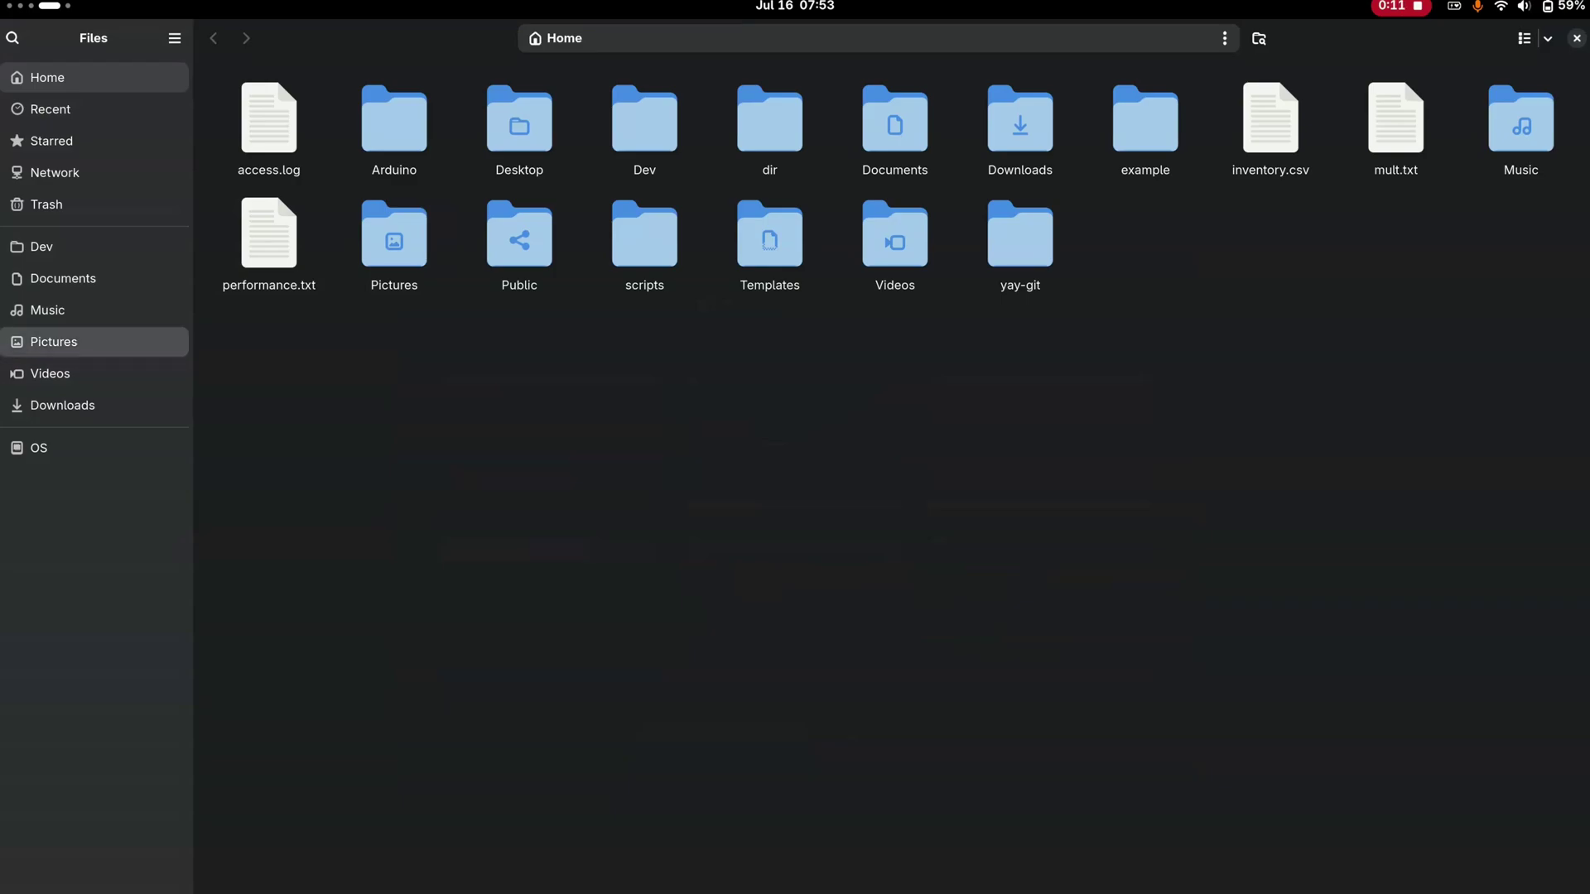
# In Files, open the Screenshots folder inside Pictures and browse through the saved screenshots.
pyautogui.click(54, 342)
pyautogui.doubleClick(395, 128)
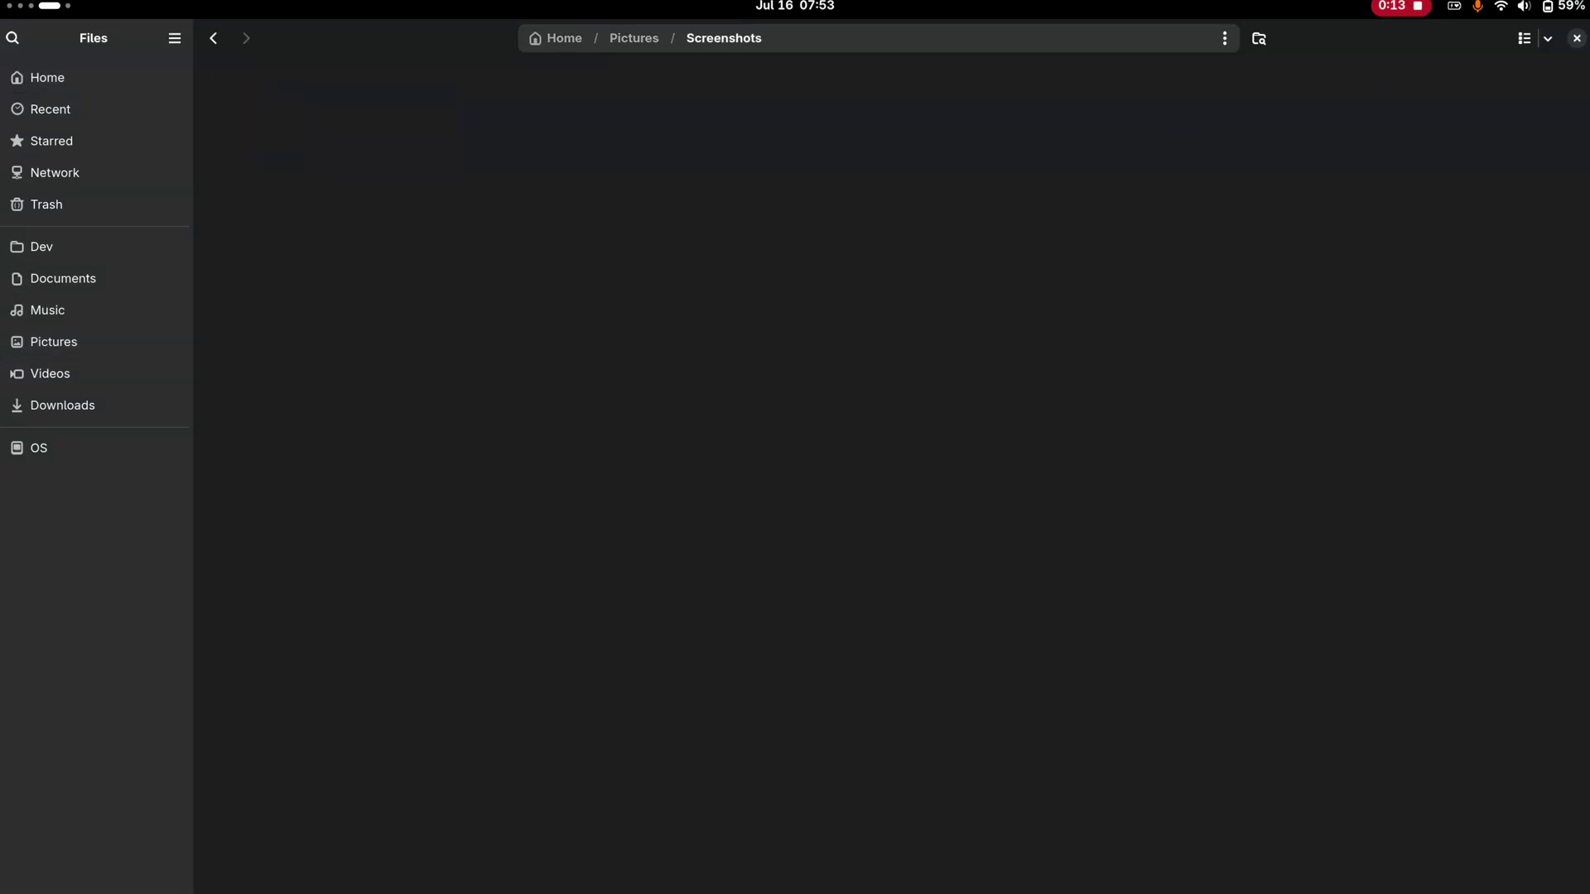
pyautogui.scroll(-15, 893, 477)
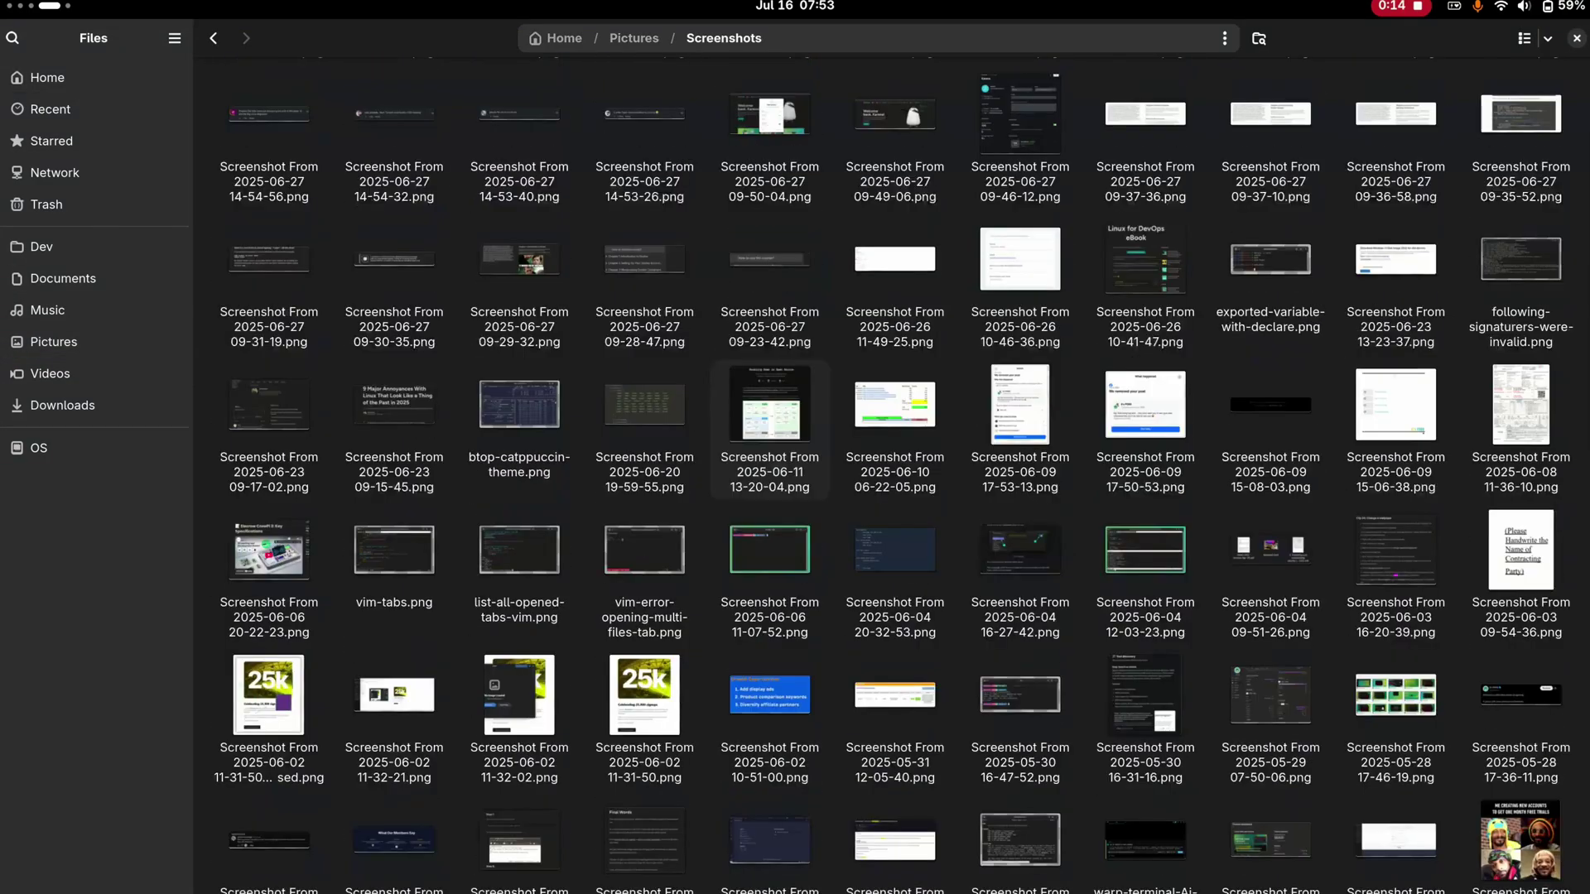
pyautogui.scroll(15, 892, 476)
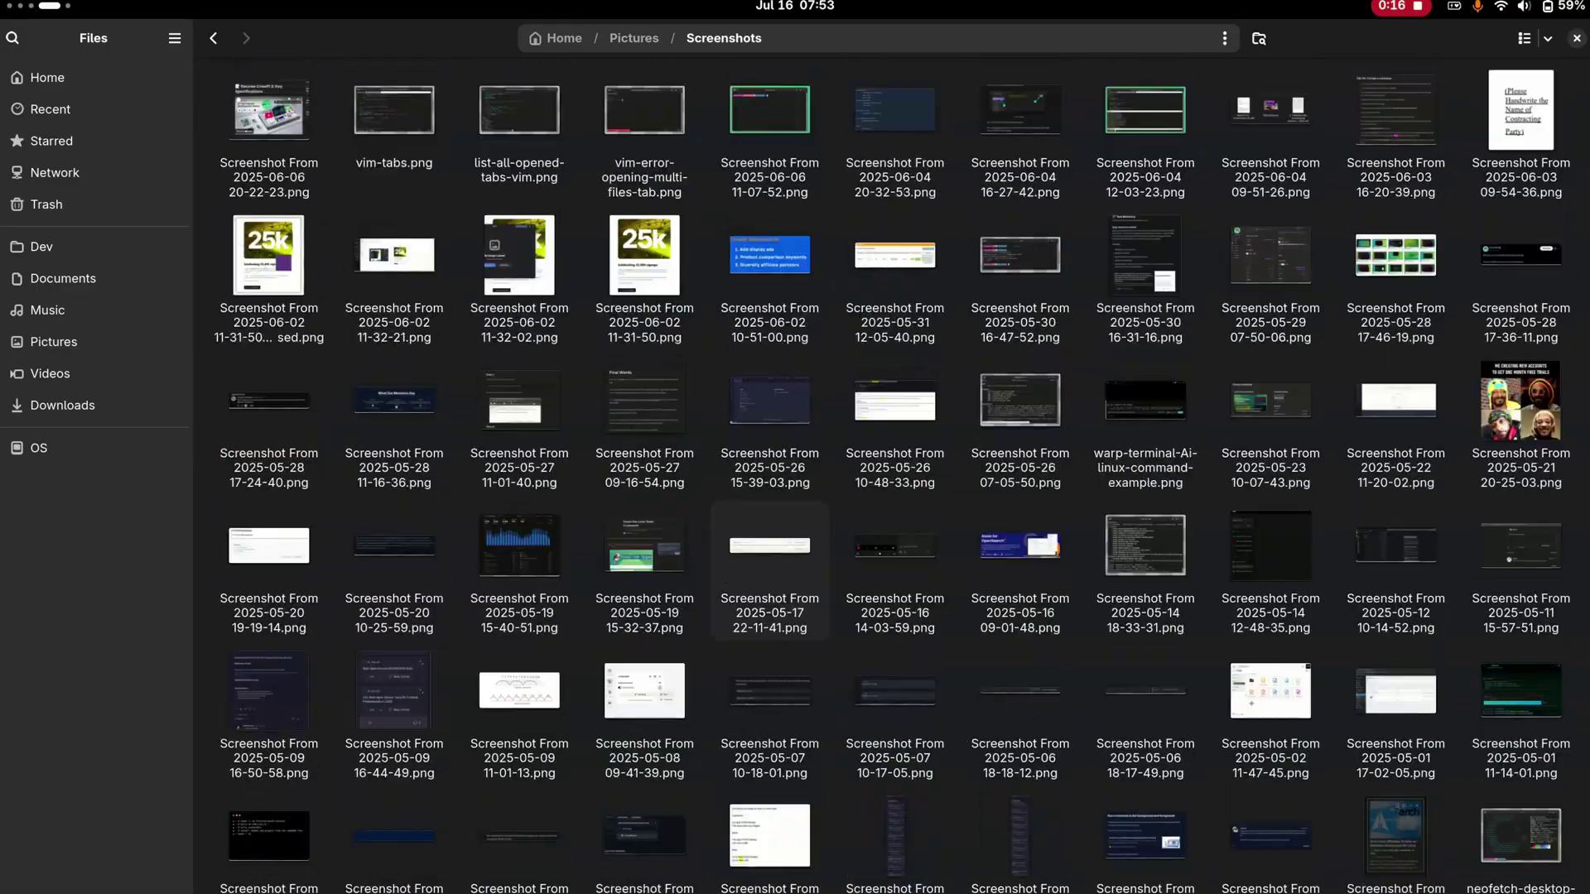
# Capture the preselected desktop area around the system status icons and draw an orange arrow pointing to the Wi-Fi icon.
pyautogui.press('super')
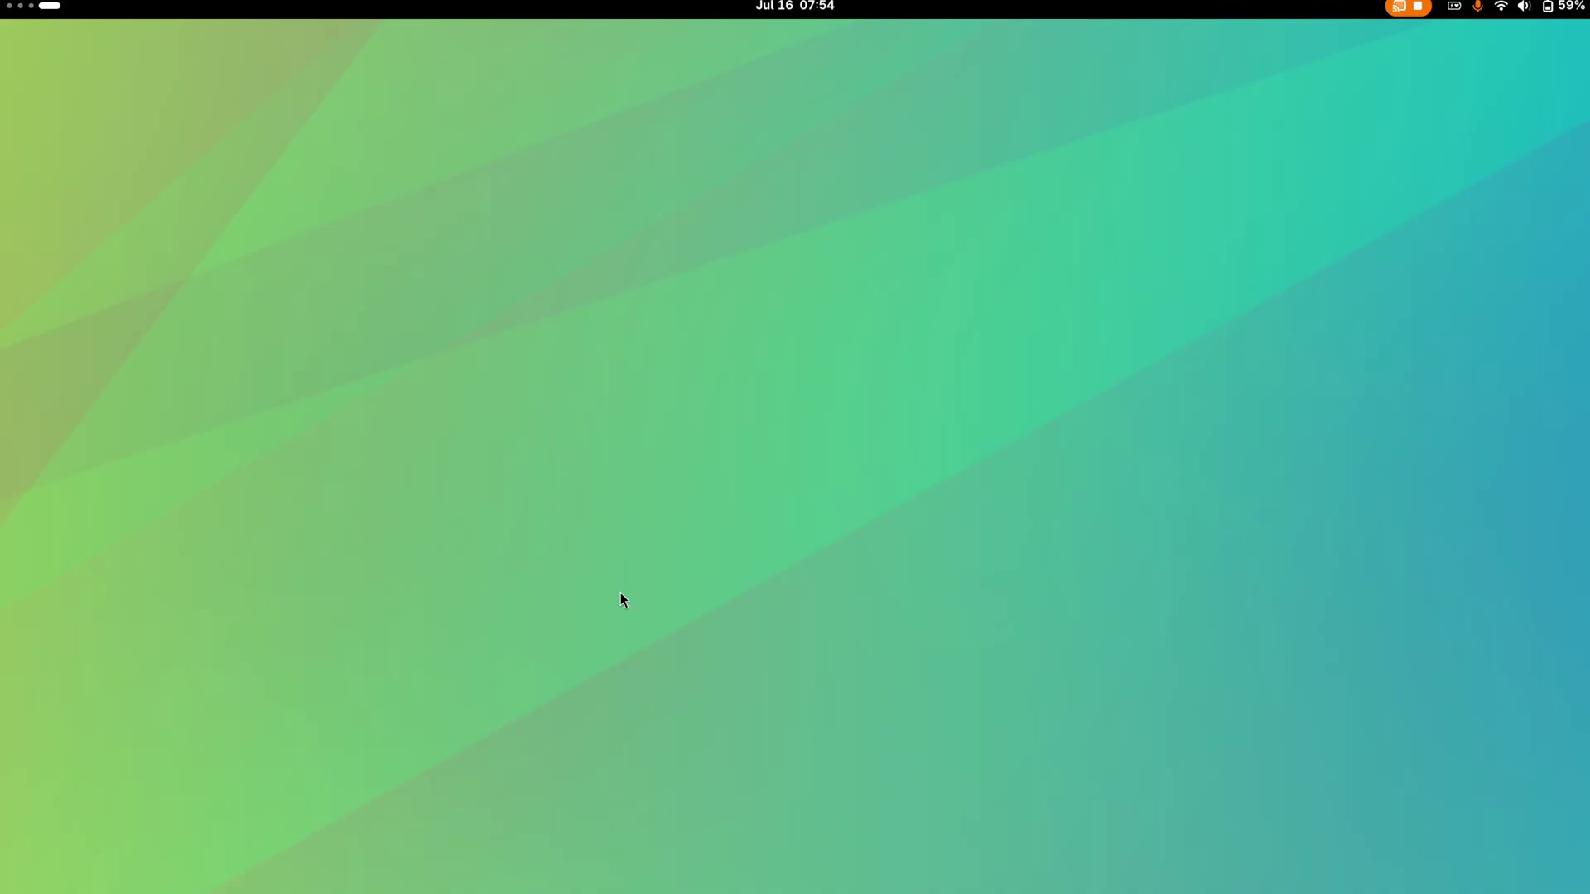
pyautogui.press('Print')
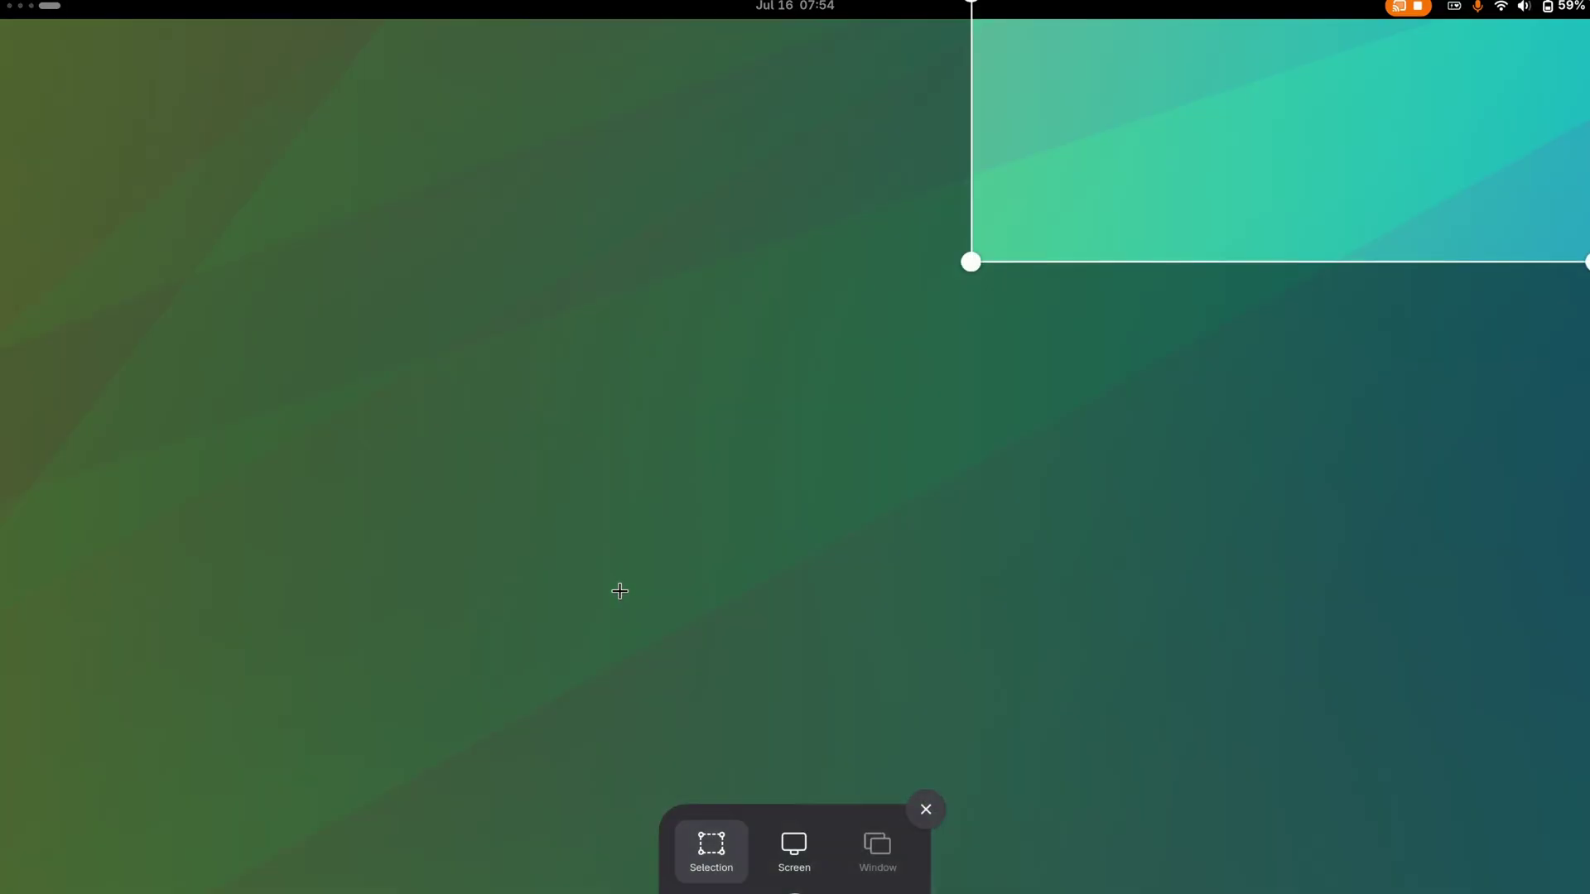
pyautogui.press('Return')
pyautogui.moveTo(881, 493); pyautogui.dragTo(1118, 404)
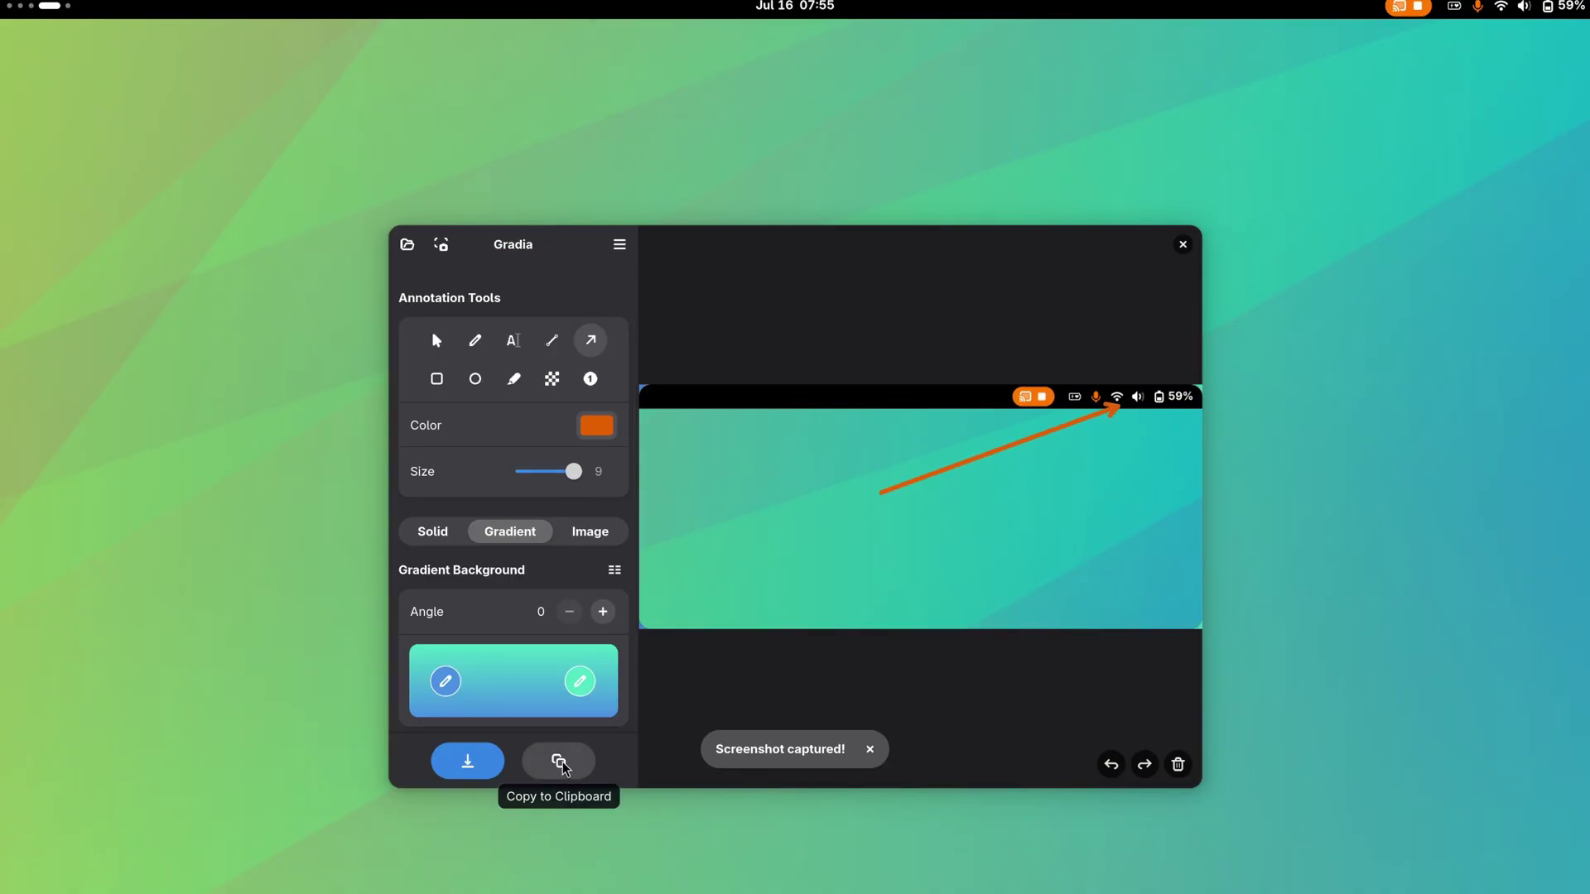
# Copy the annotated screenshot, switch to the browser, and paste it into the forum reply after the text "Here is the area to click".
pyautogui.click(562, 767)
pyautogui.press('super')
pyautogui.click(662, 104)
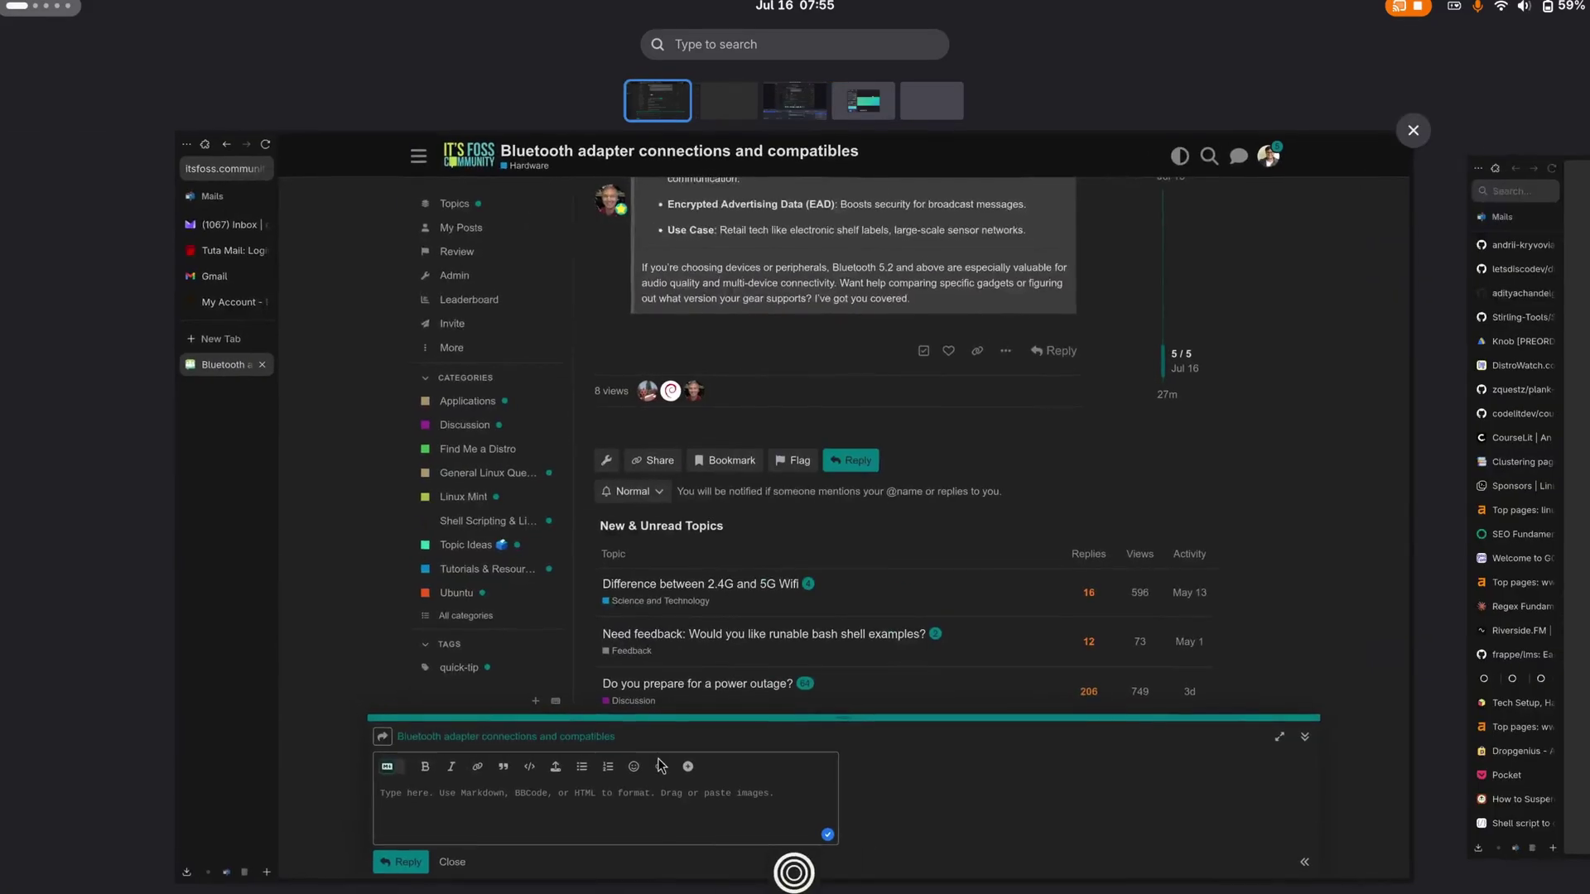
pyautogui.click(596, 820)
pyautogui.write('Here is the area to click')
pyautogui.hotkey('ctrl', 'v')
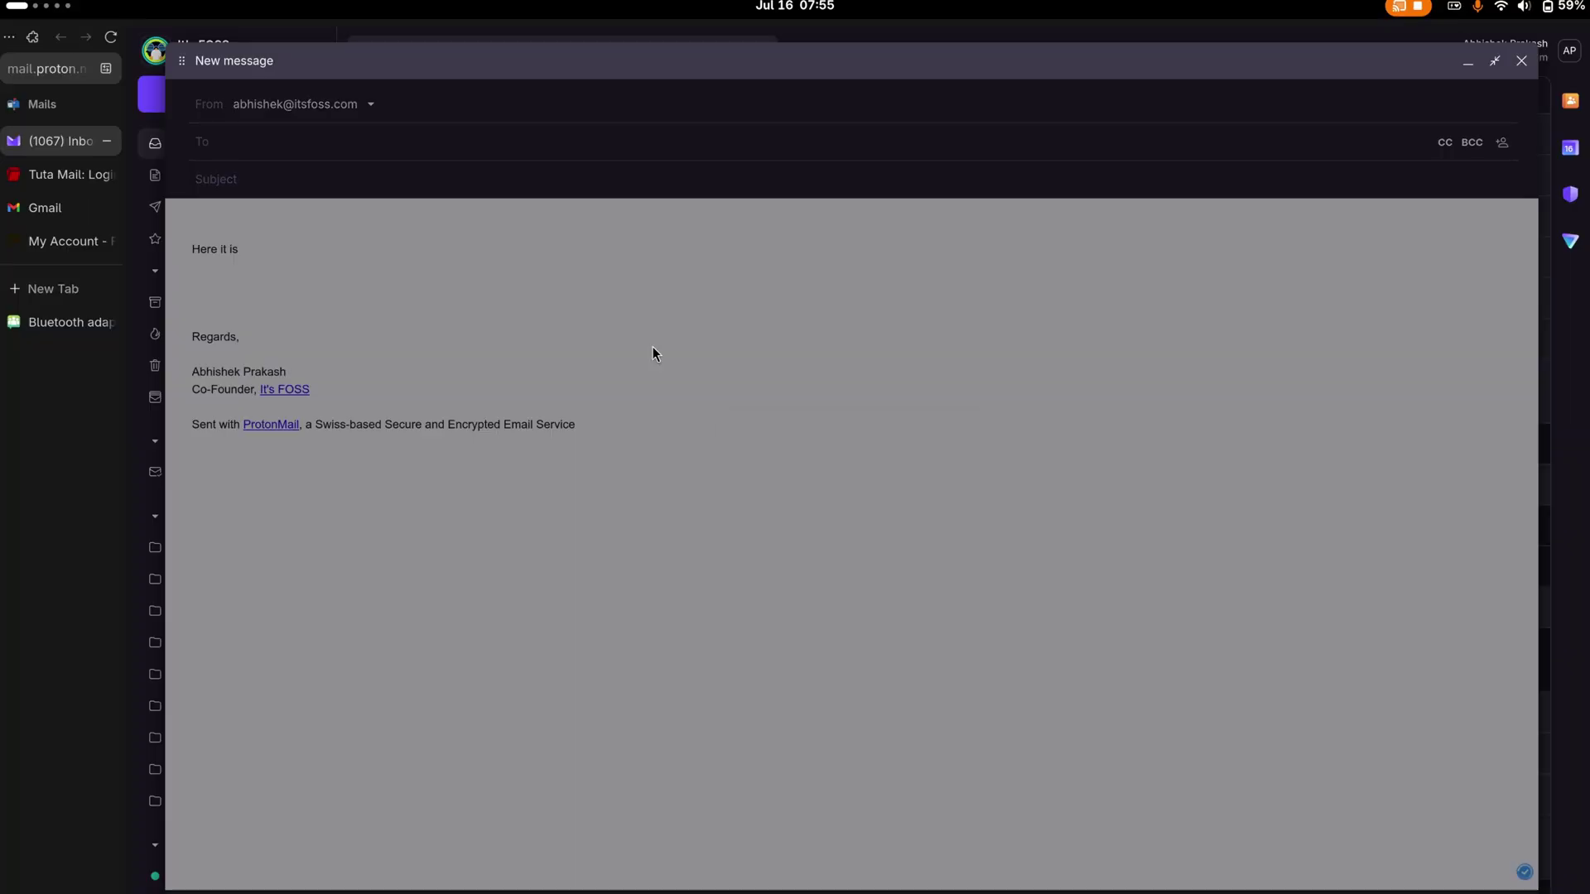
# Paste the copied screenshot into the new email message as an inline image.
pyautogui.hotkey('ctrl', 'v')
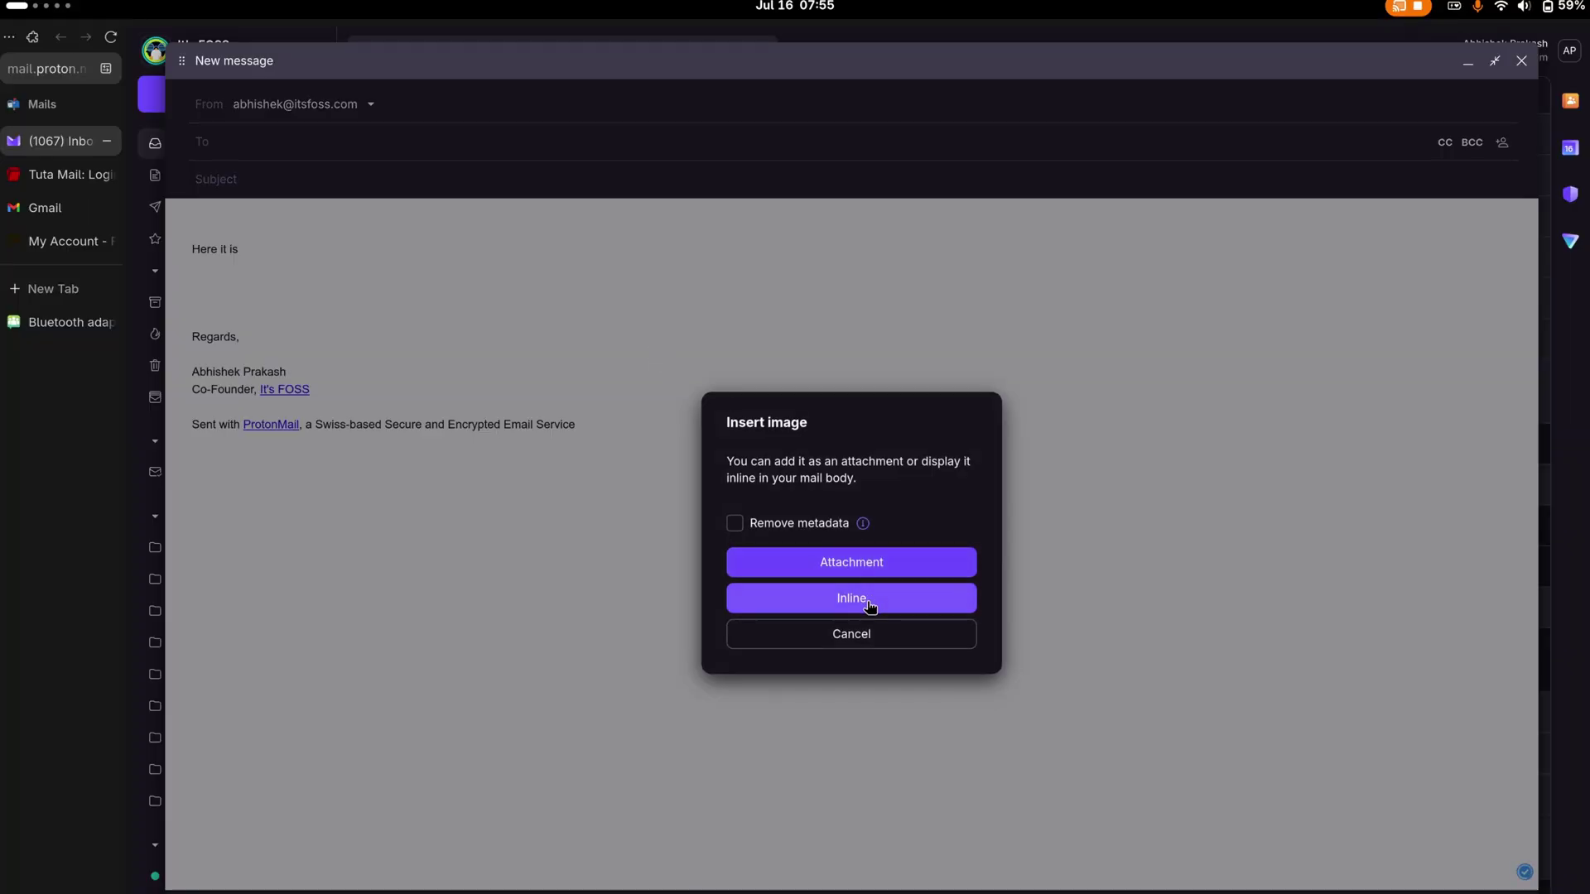
pyautogui.click(853, 598)
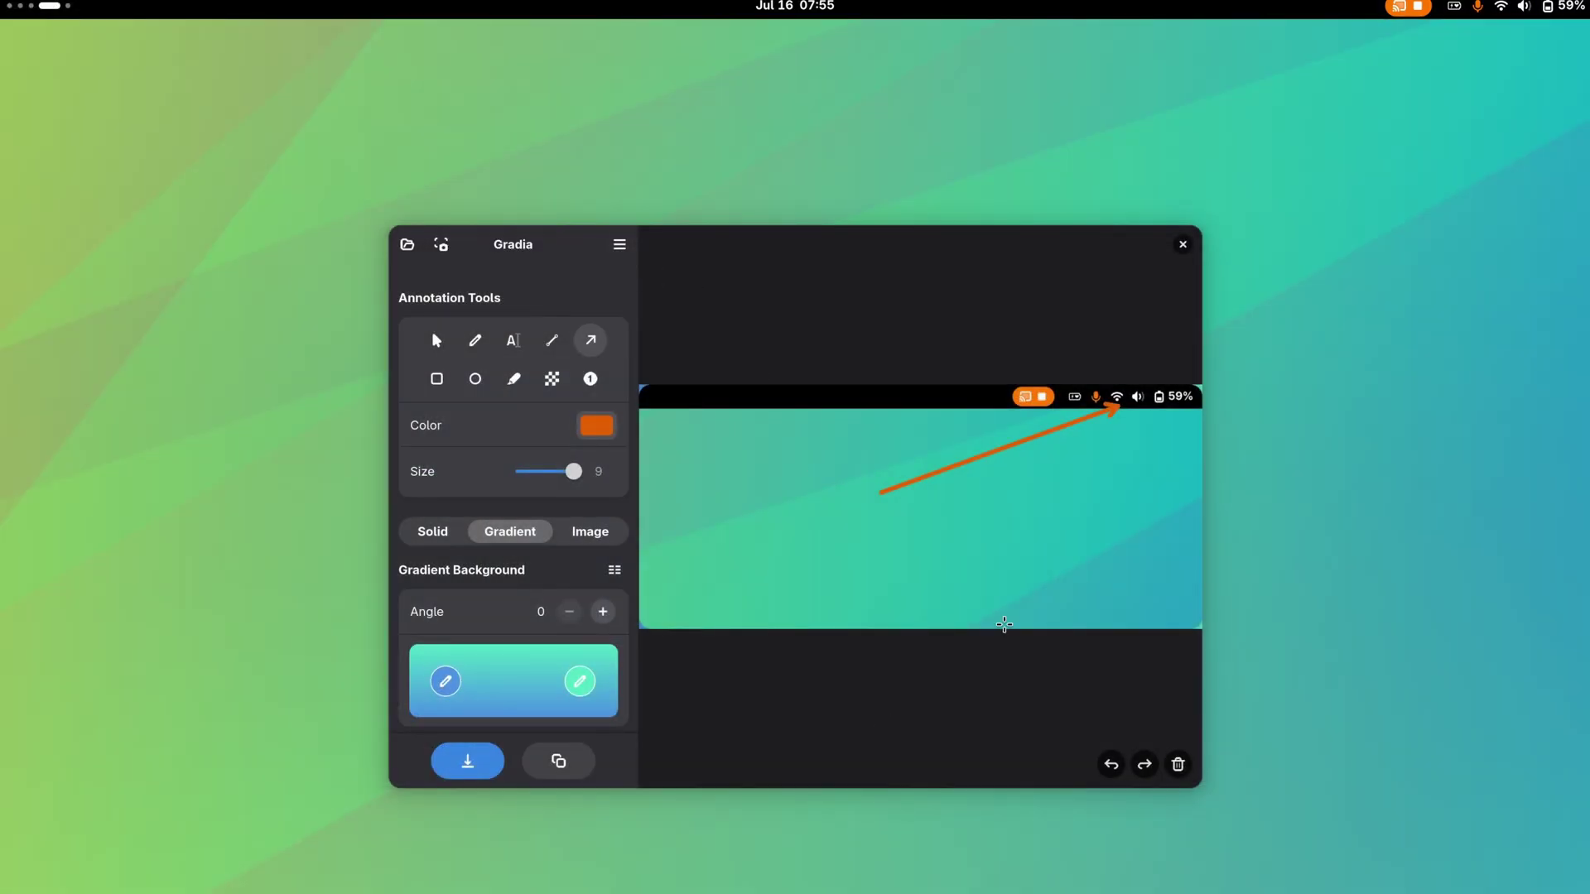
# Back in Gradia, delete the taken screenshot file by moving it to the trash.
pyautogui.click(620, 245)
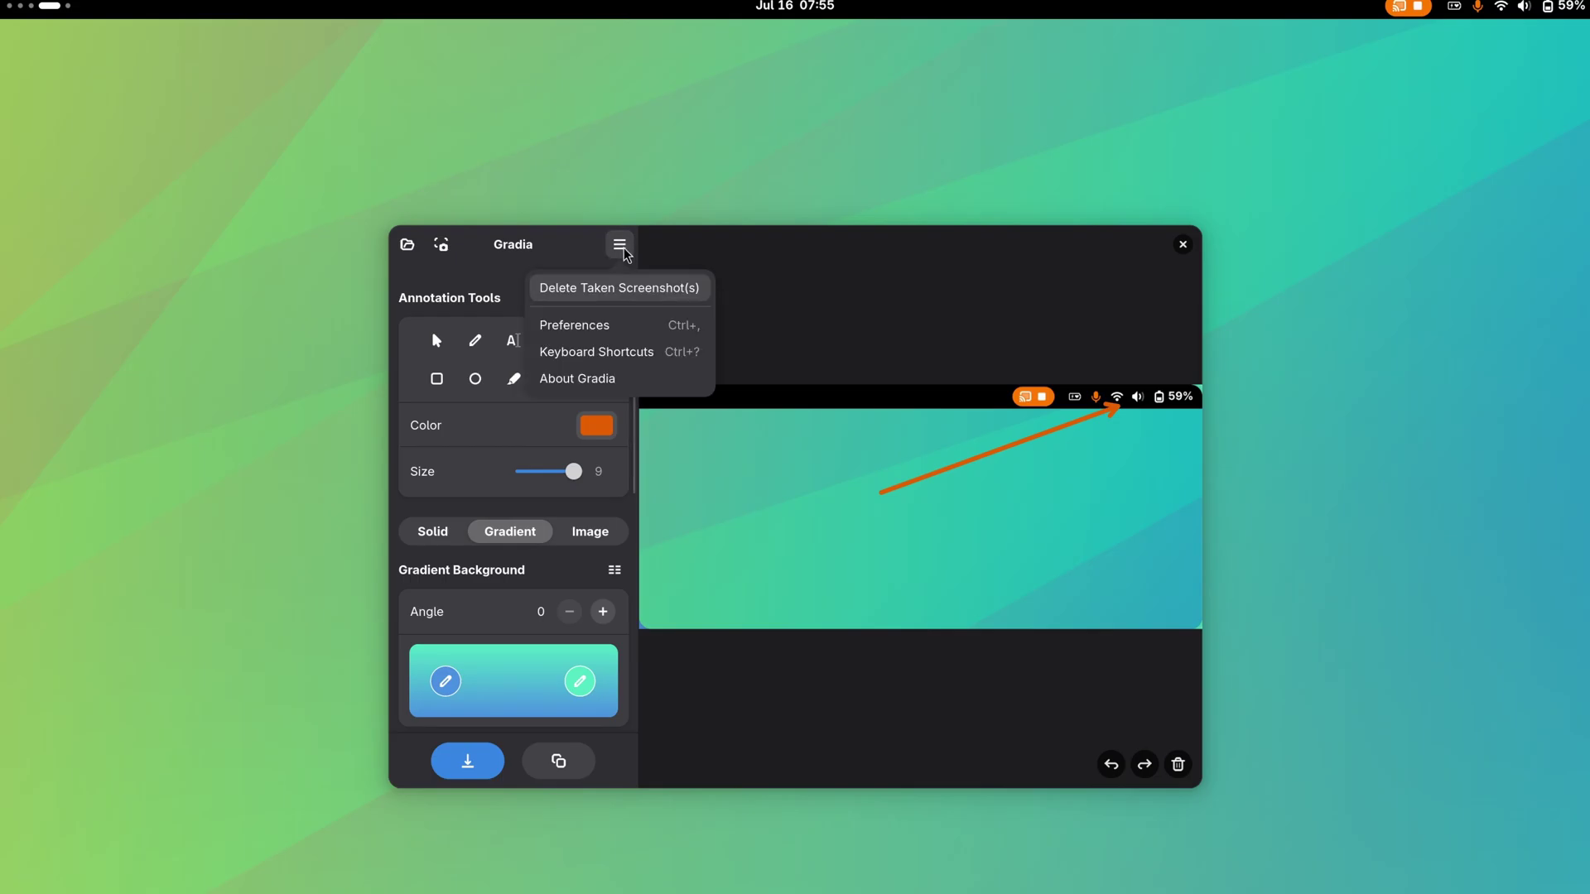
pyautogui.click(648, 292)
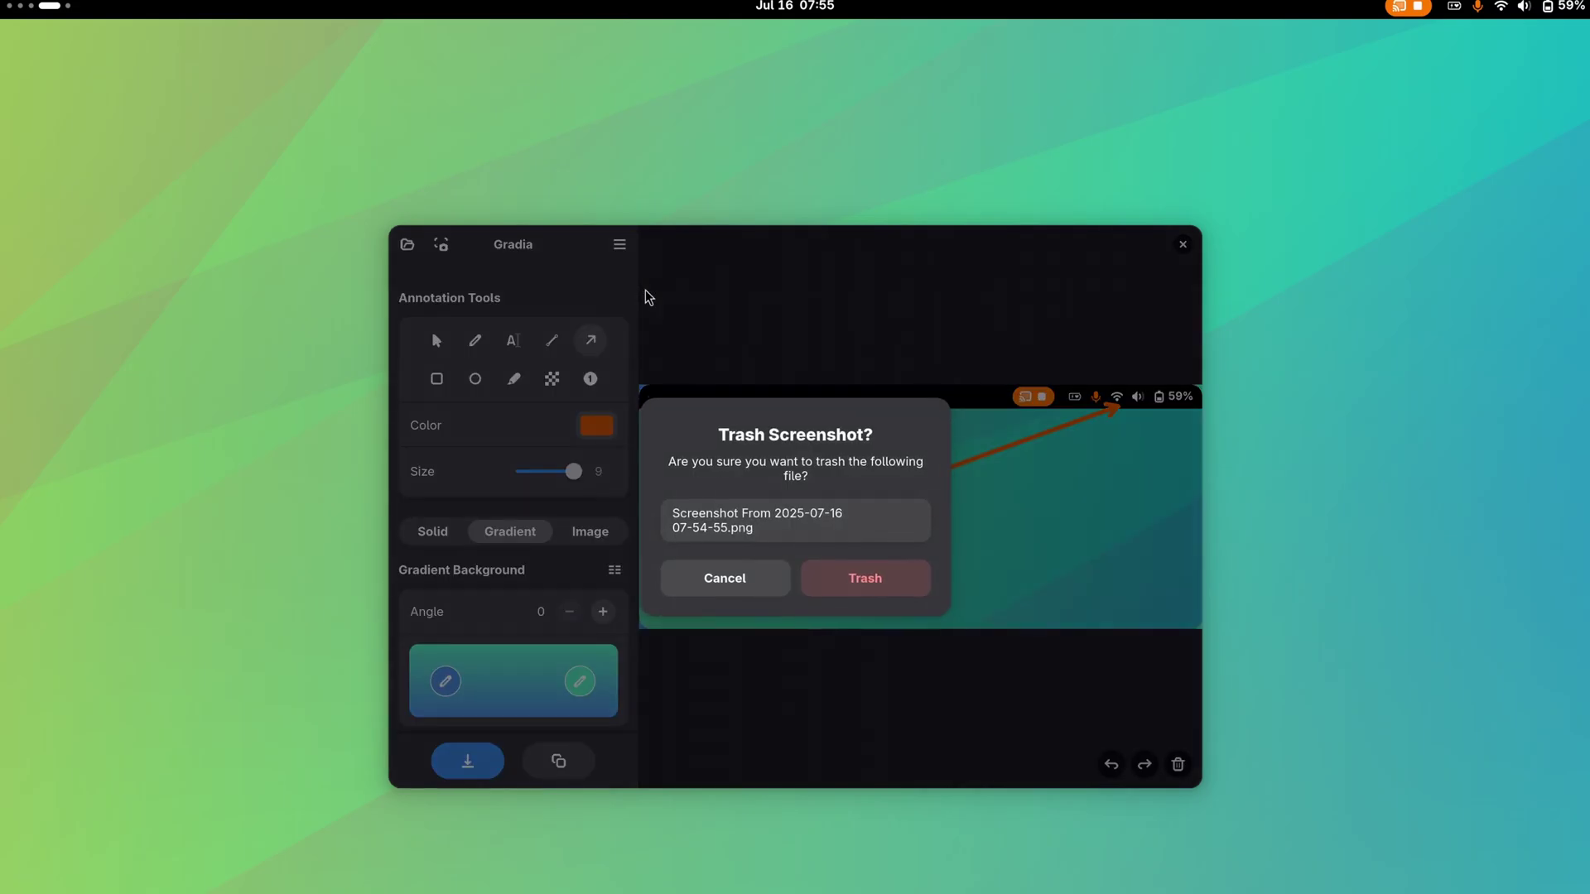
pyautogui.click(888, 579)
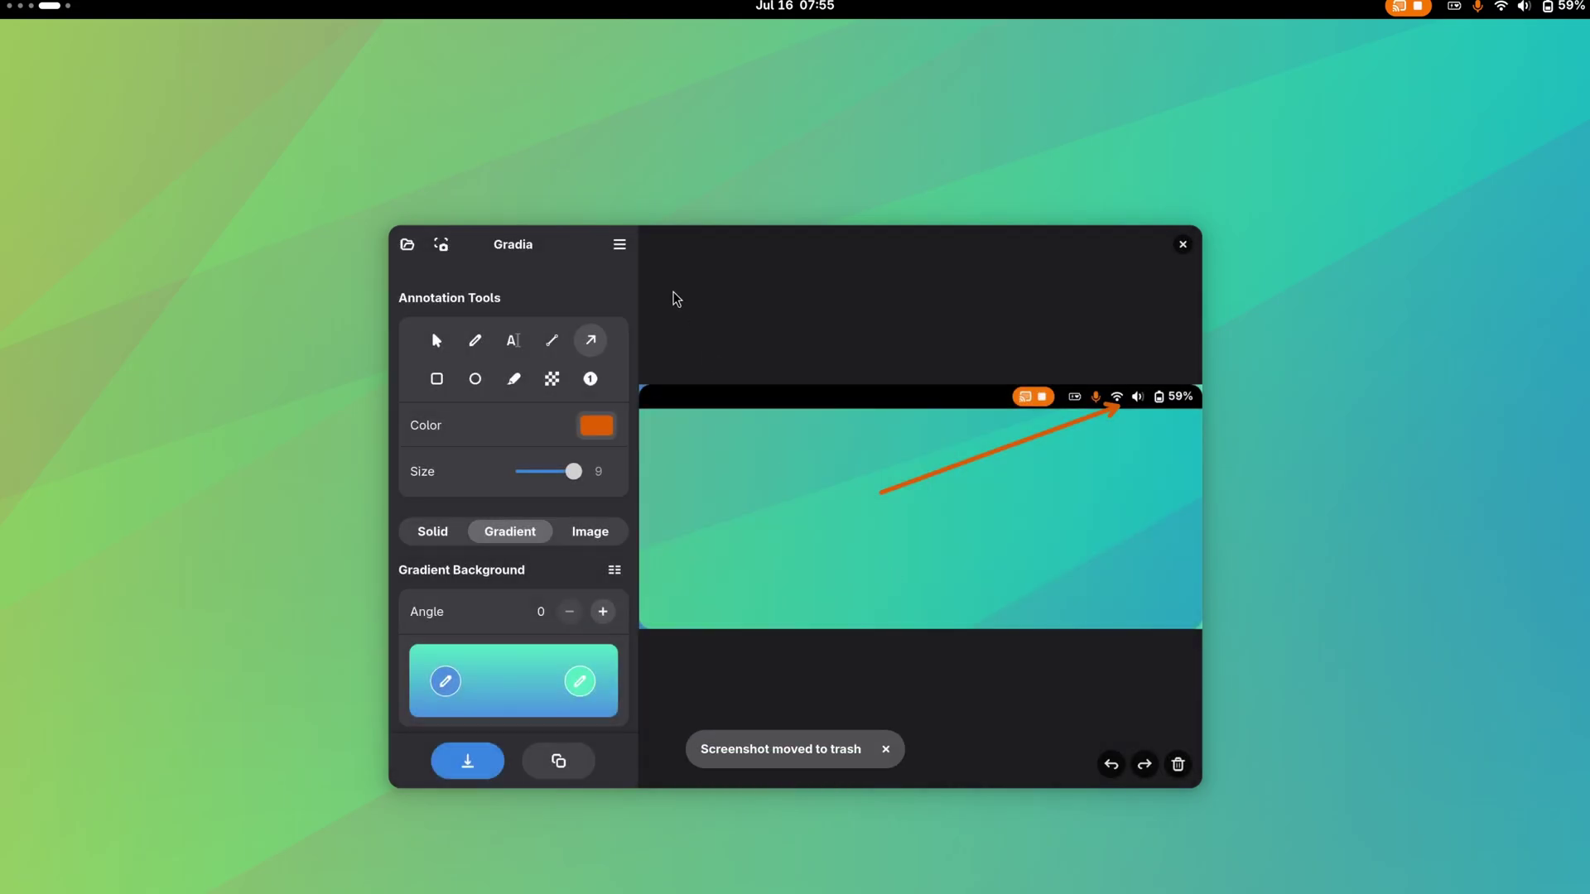
# Open the preferences and toggle the "Trash screenshots on close" option.
pyautogui.click(619, 245)
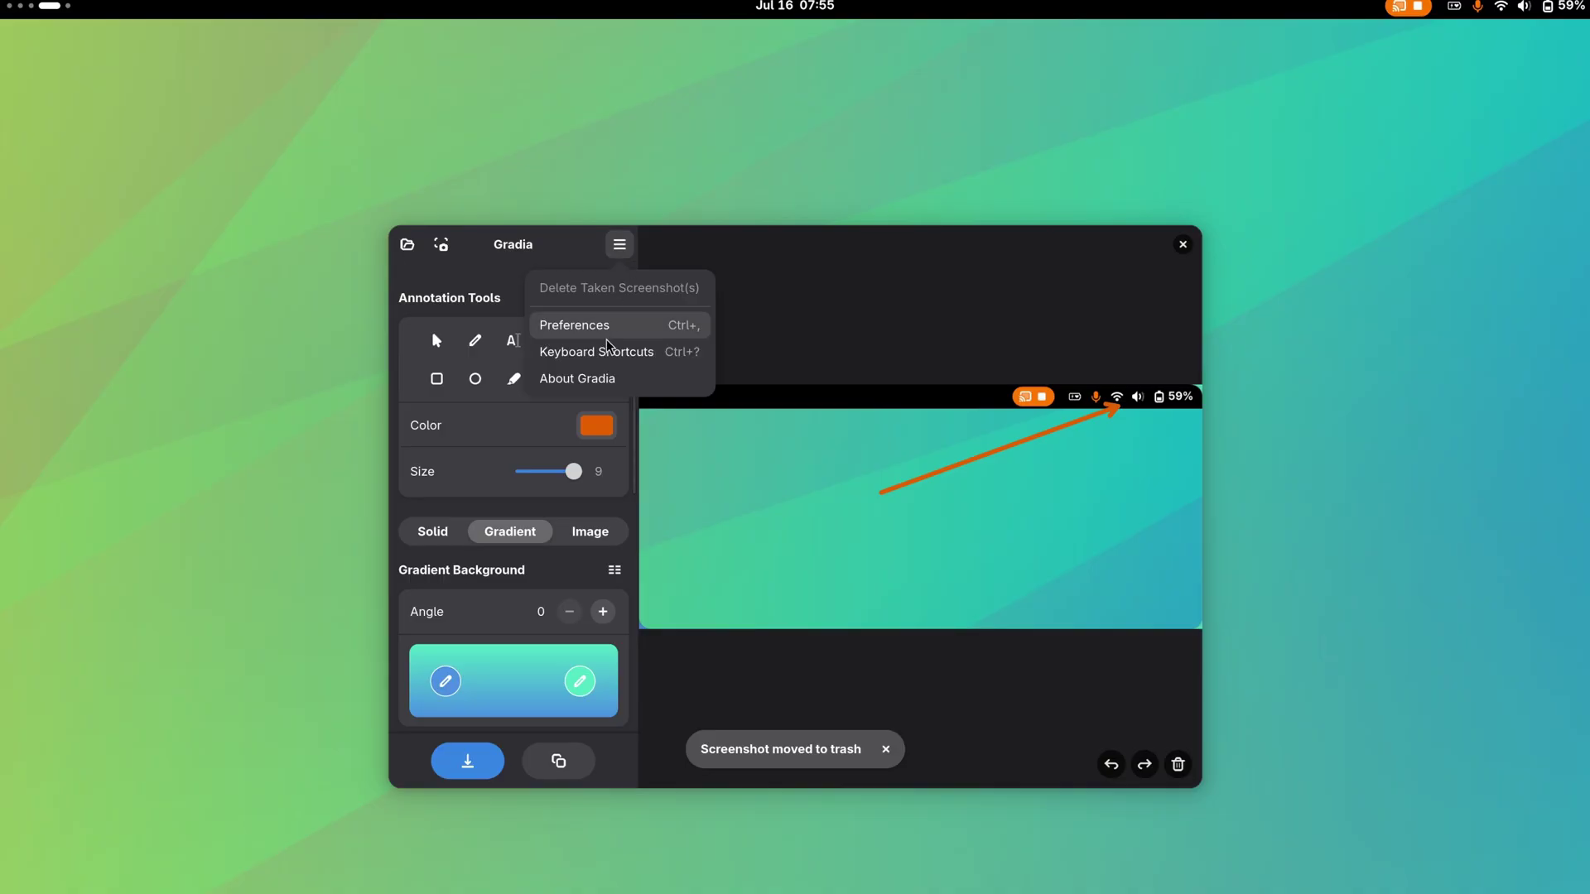
pyautogui.click(579, 325)
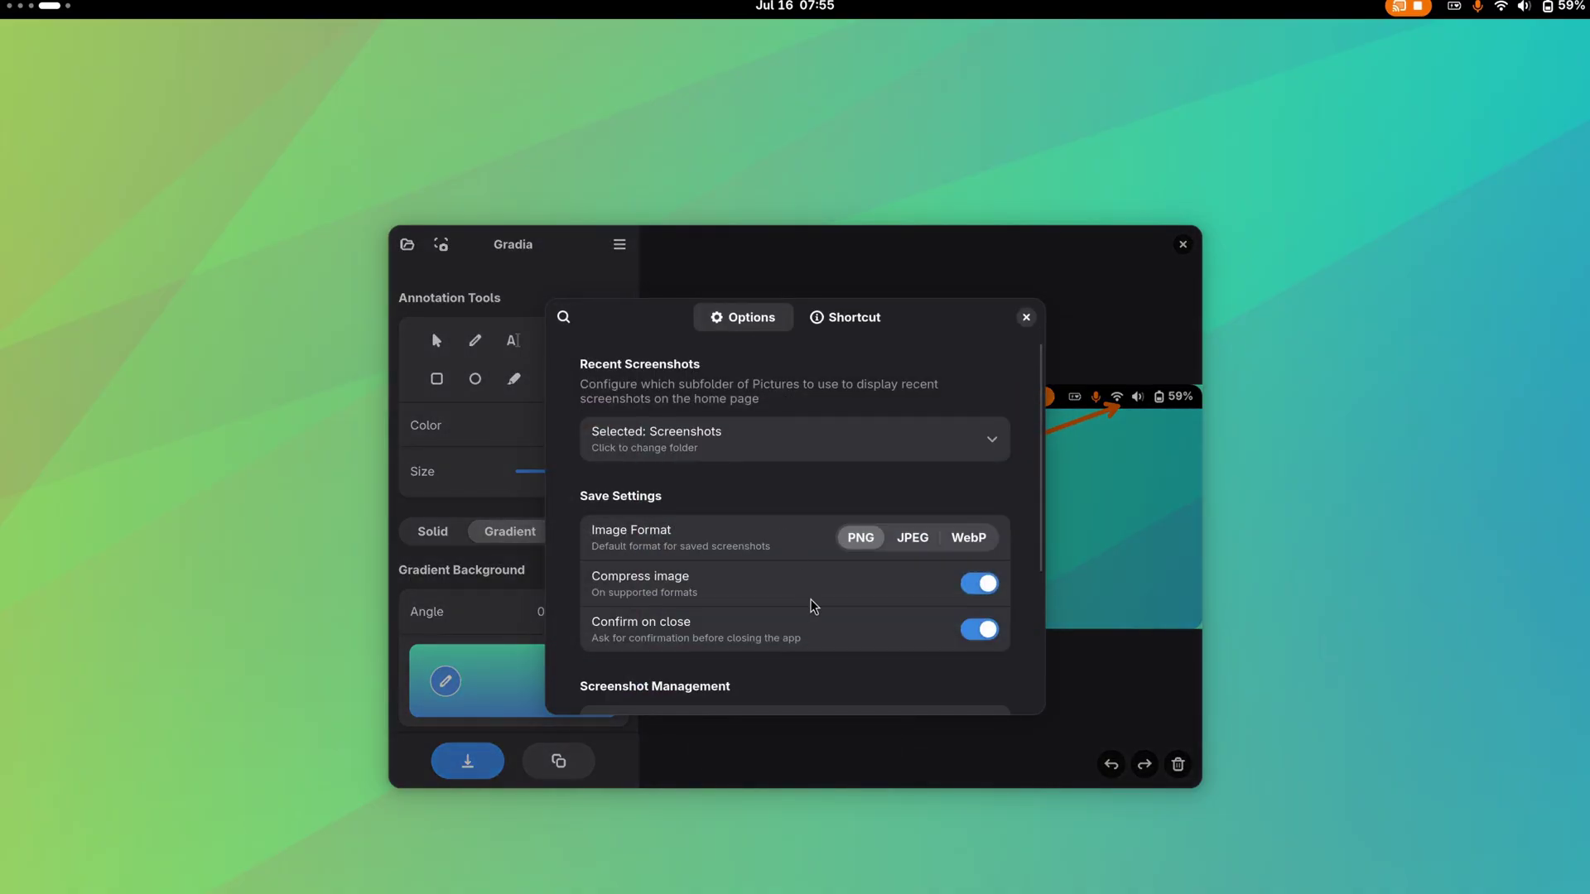
pyautogui.scroll(-5, 844, 628)
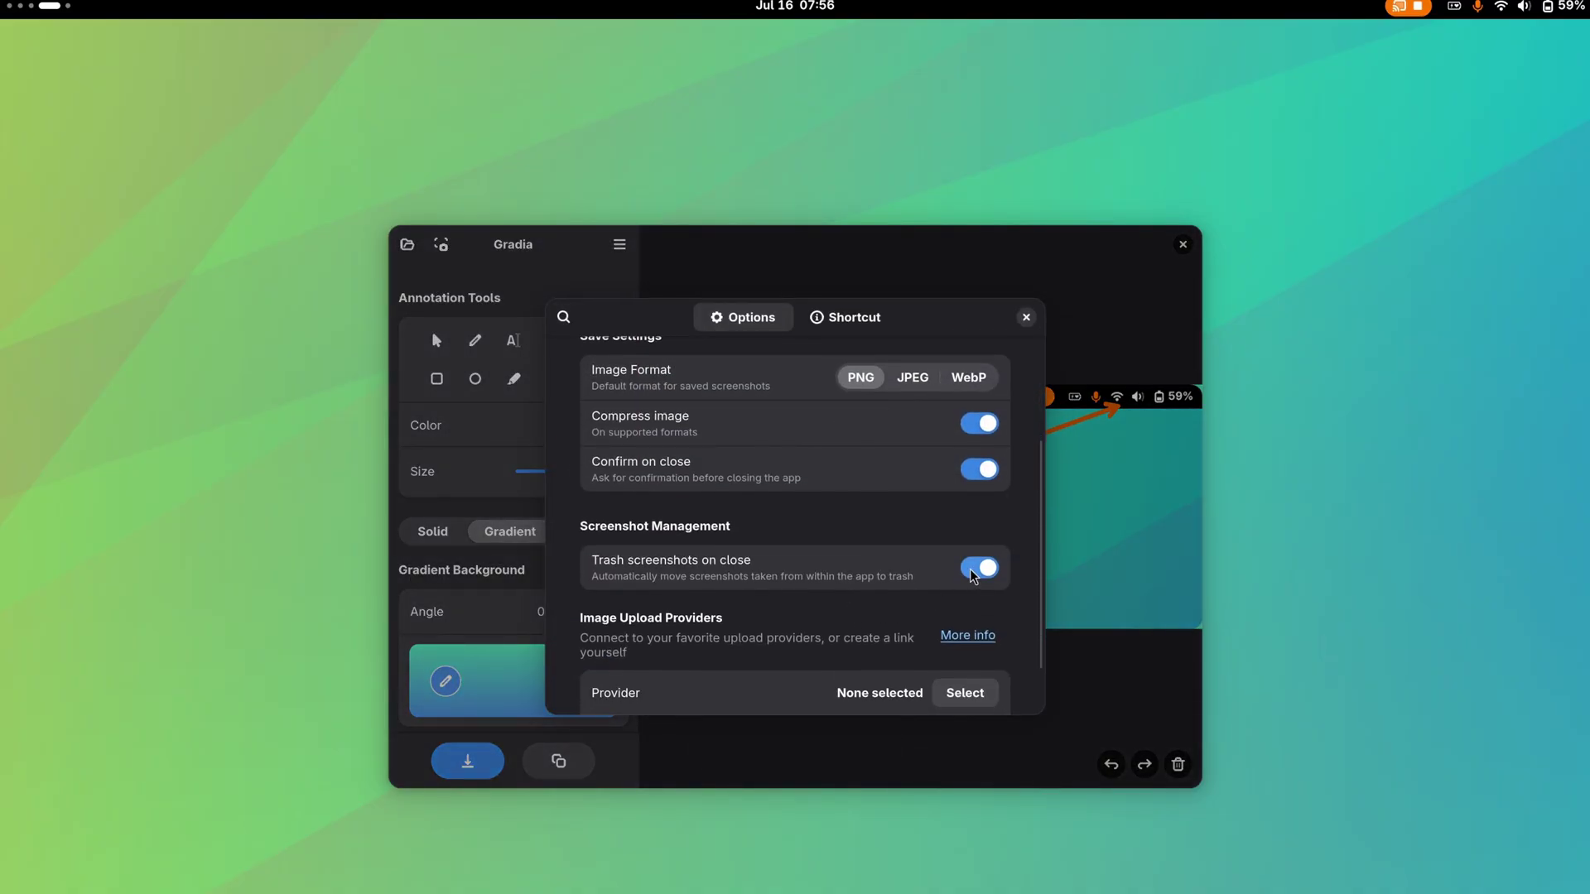
pyautogui.click(977, 571)
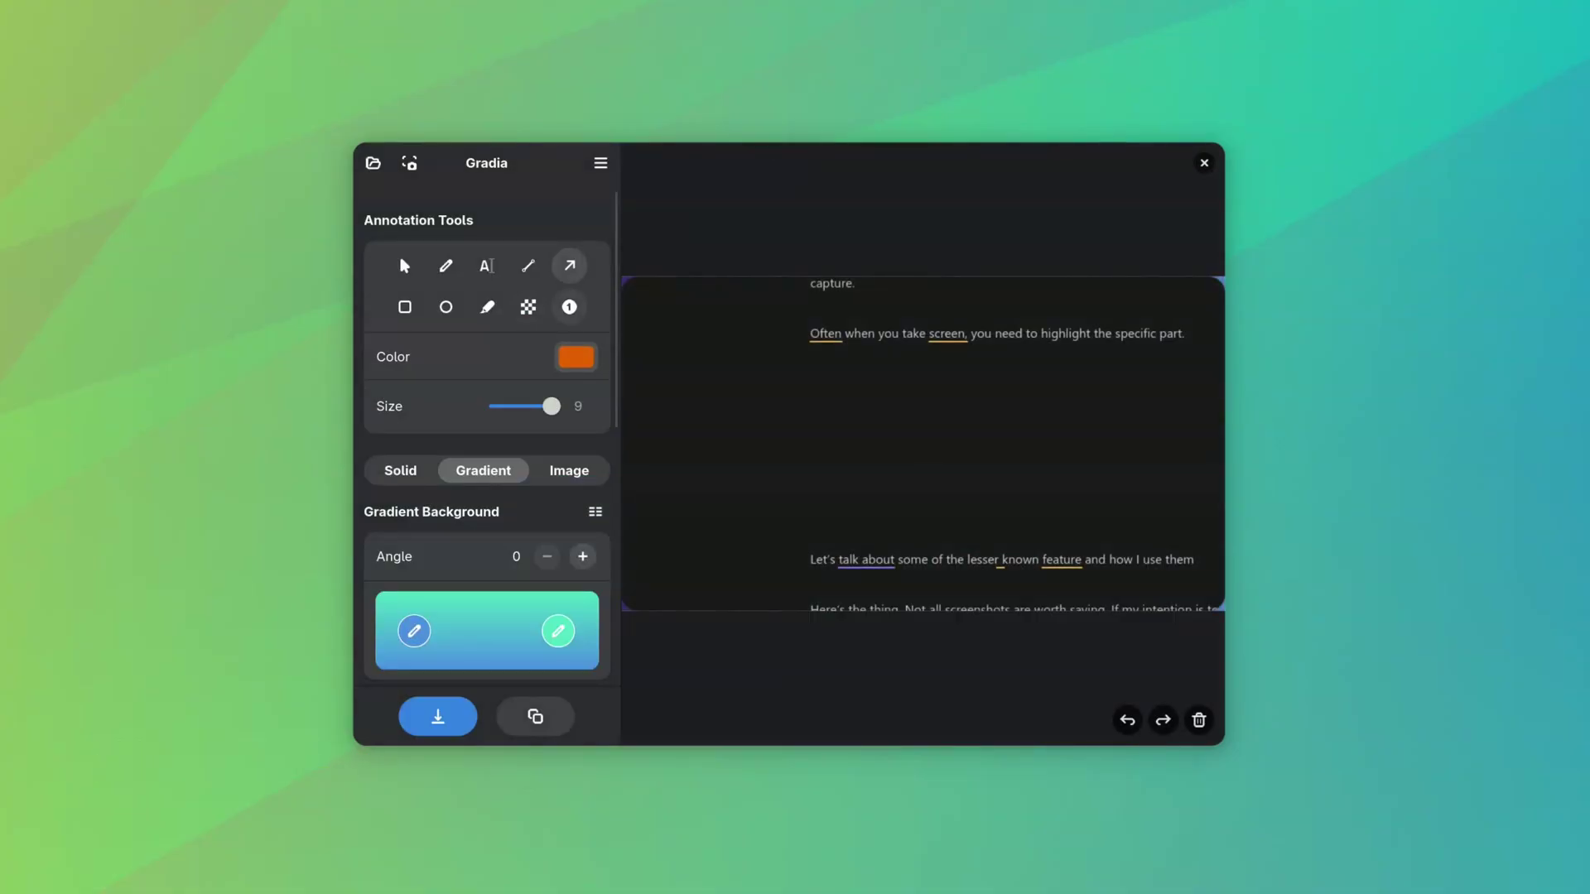
# Draw an orange arrow pointing to the word "Often" and save the edited image as new-save.png in the Screenshots folder.
pyautogui.moveTo(702, 365); pyautogui.dragTo(801, 341)
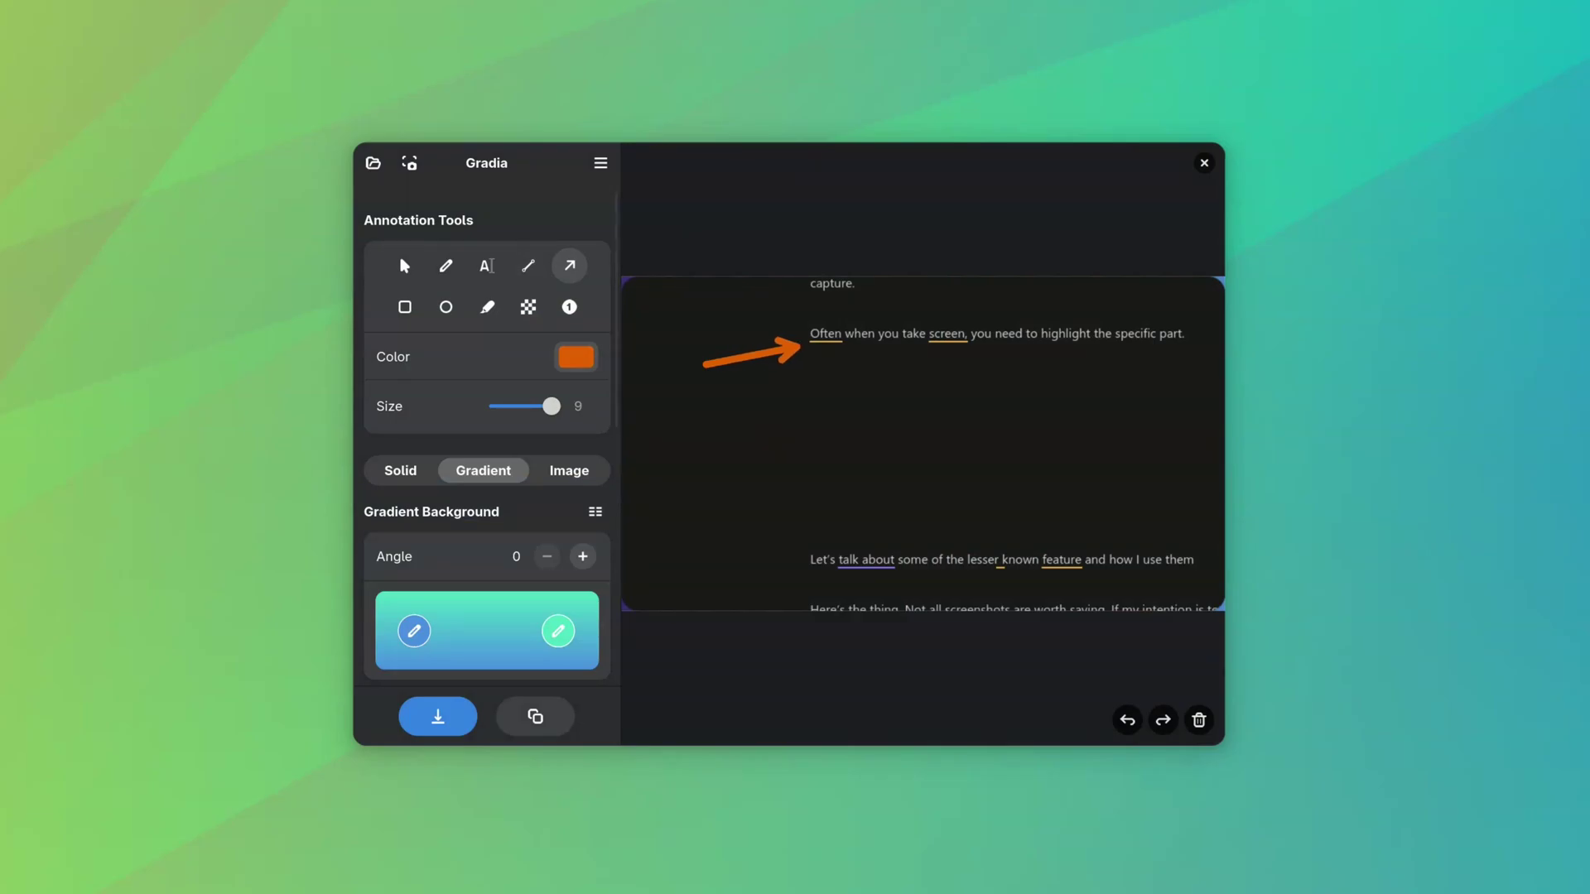
pyautogui.hotkey('ctrl', 's')
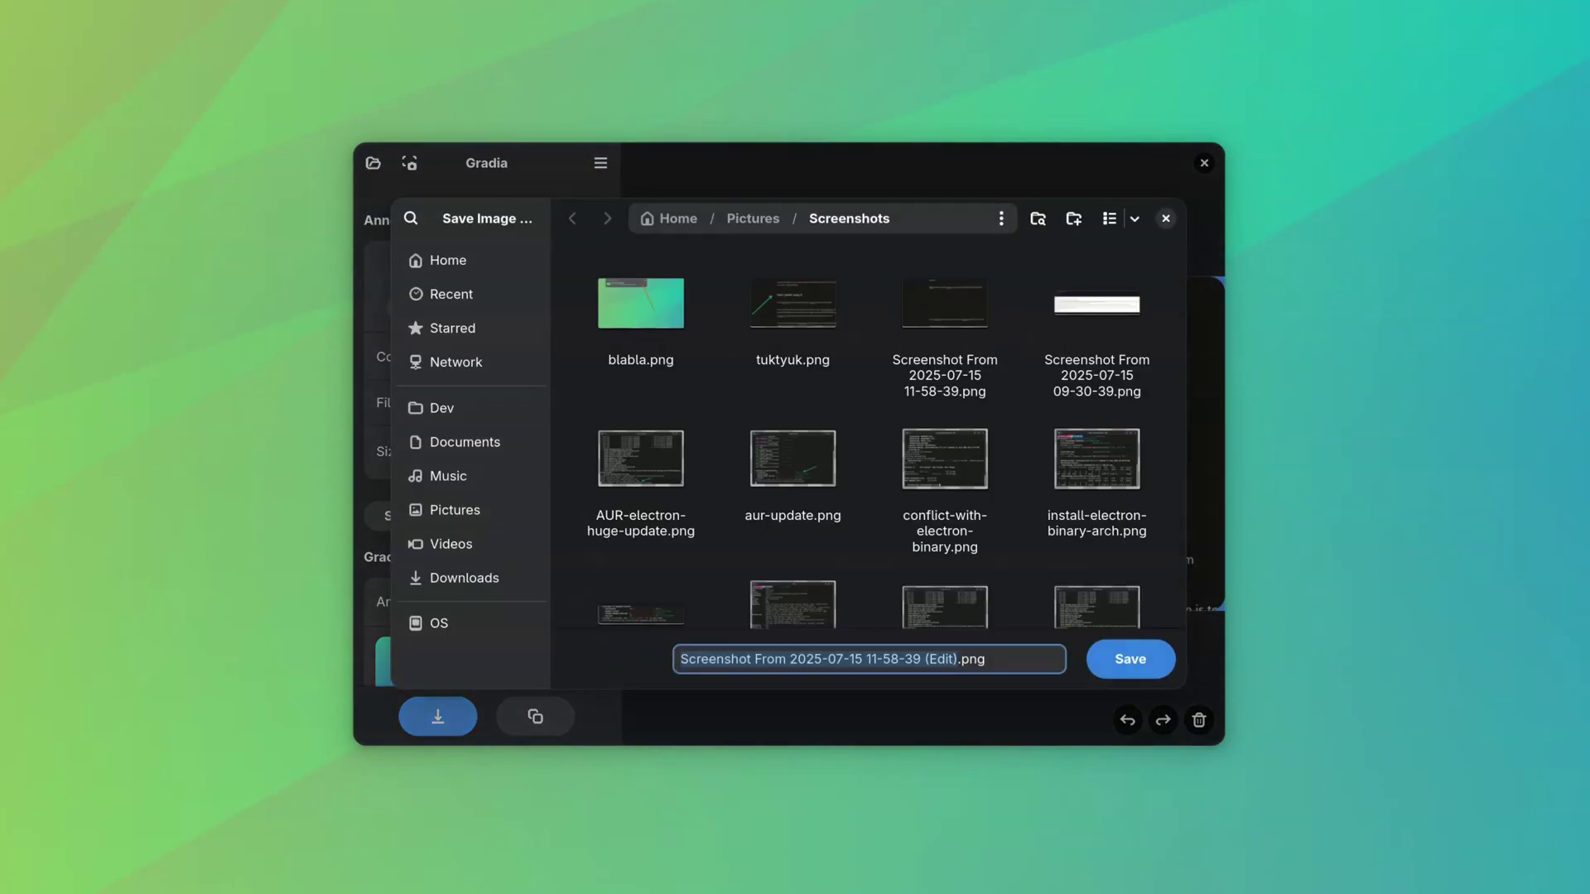
pyautogui.write('new-save')
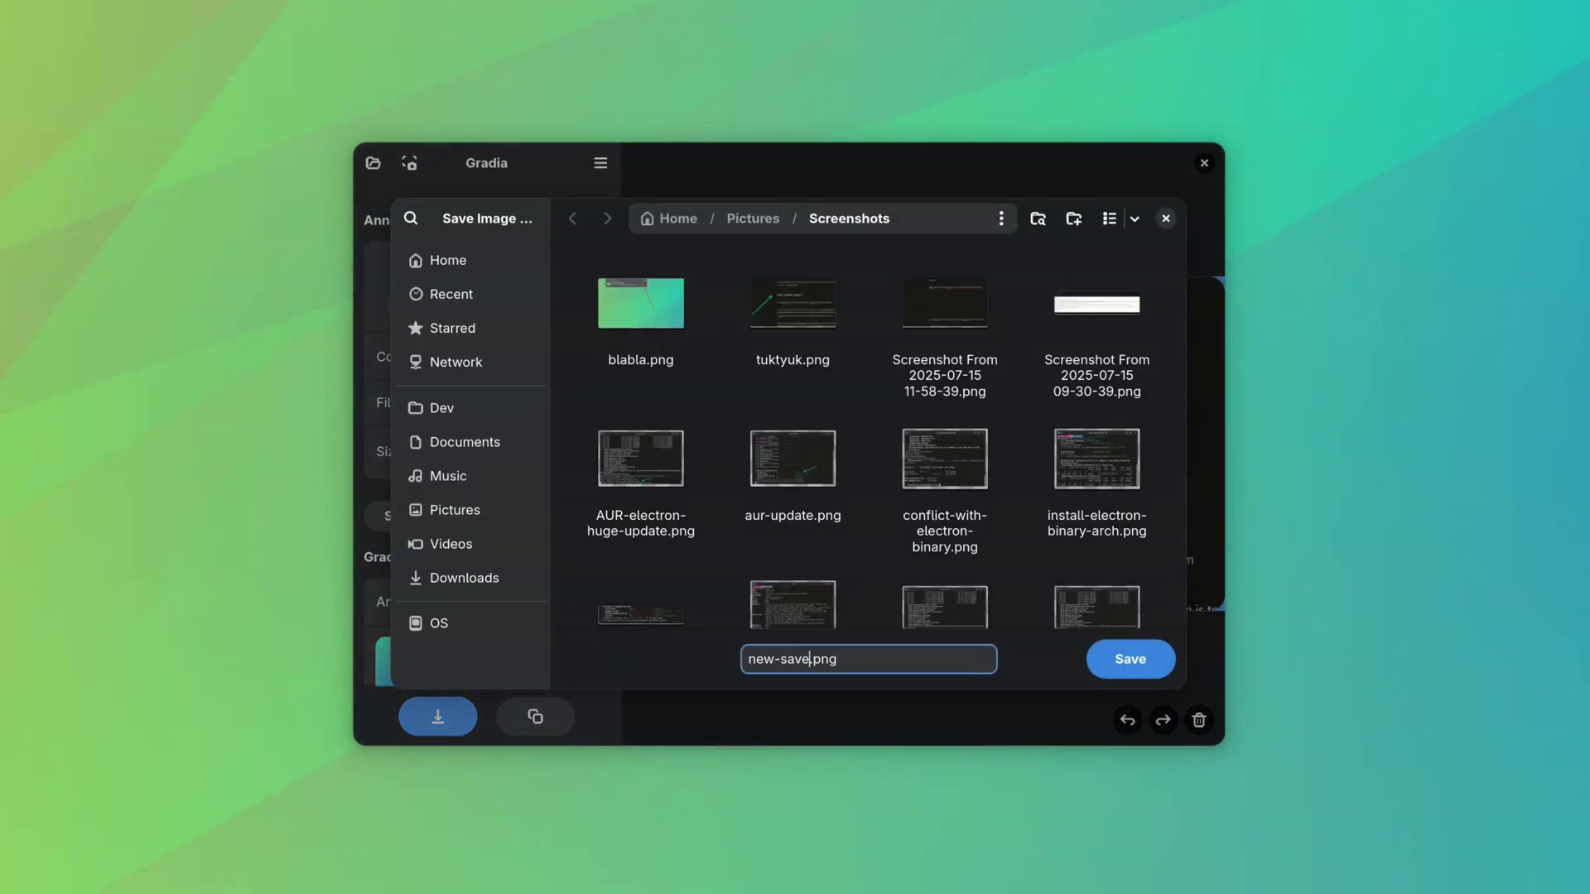
pyautogui.press('Return')
# Try closing the app from the annotated image, and turn off the "Confirm on close" option in the preferences.
pyautogui.hotkey('ctrl', 'q')
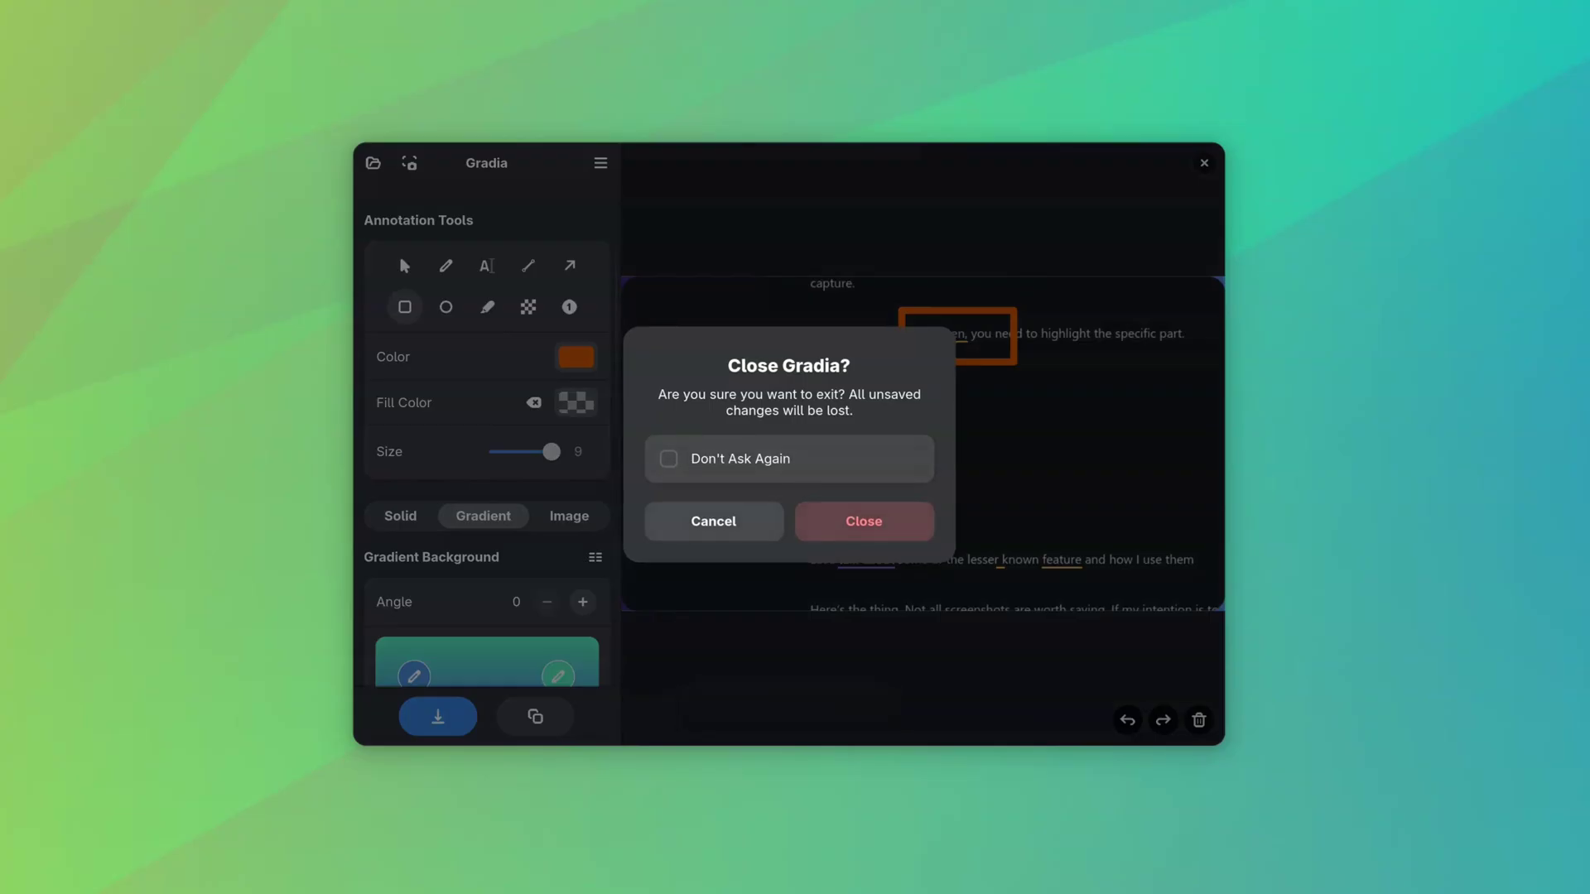
pyautogui.press('F10')
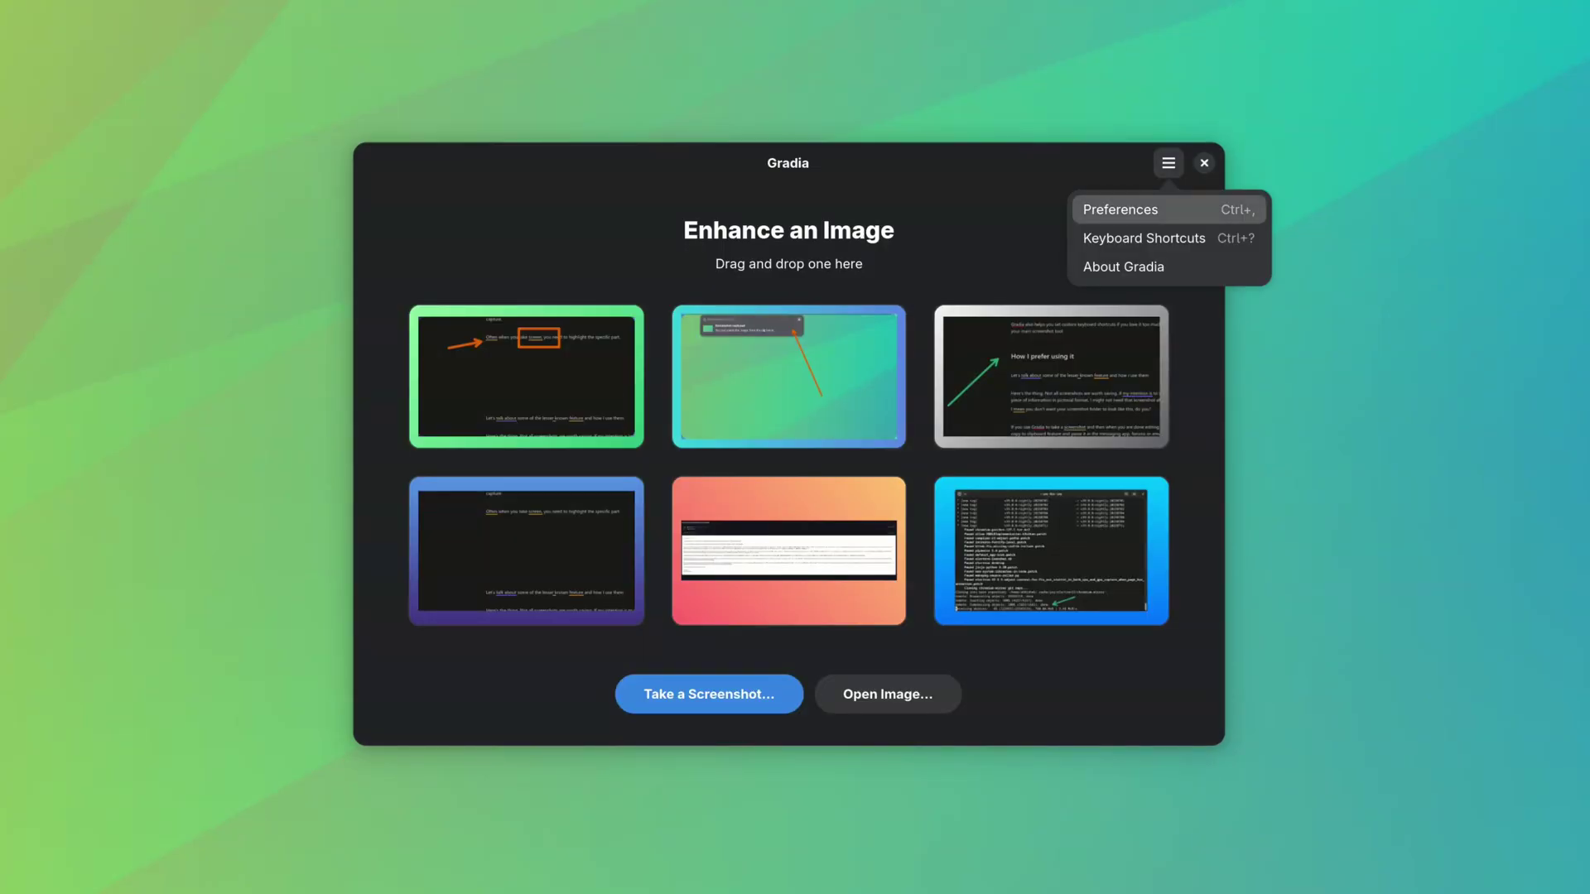
pyautogui.press('Return')
pyautogui.scroll(-2, 788, 448)
pyautogui.click(985, 477)
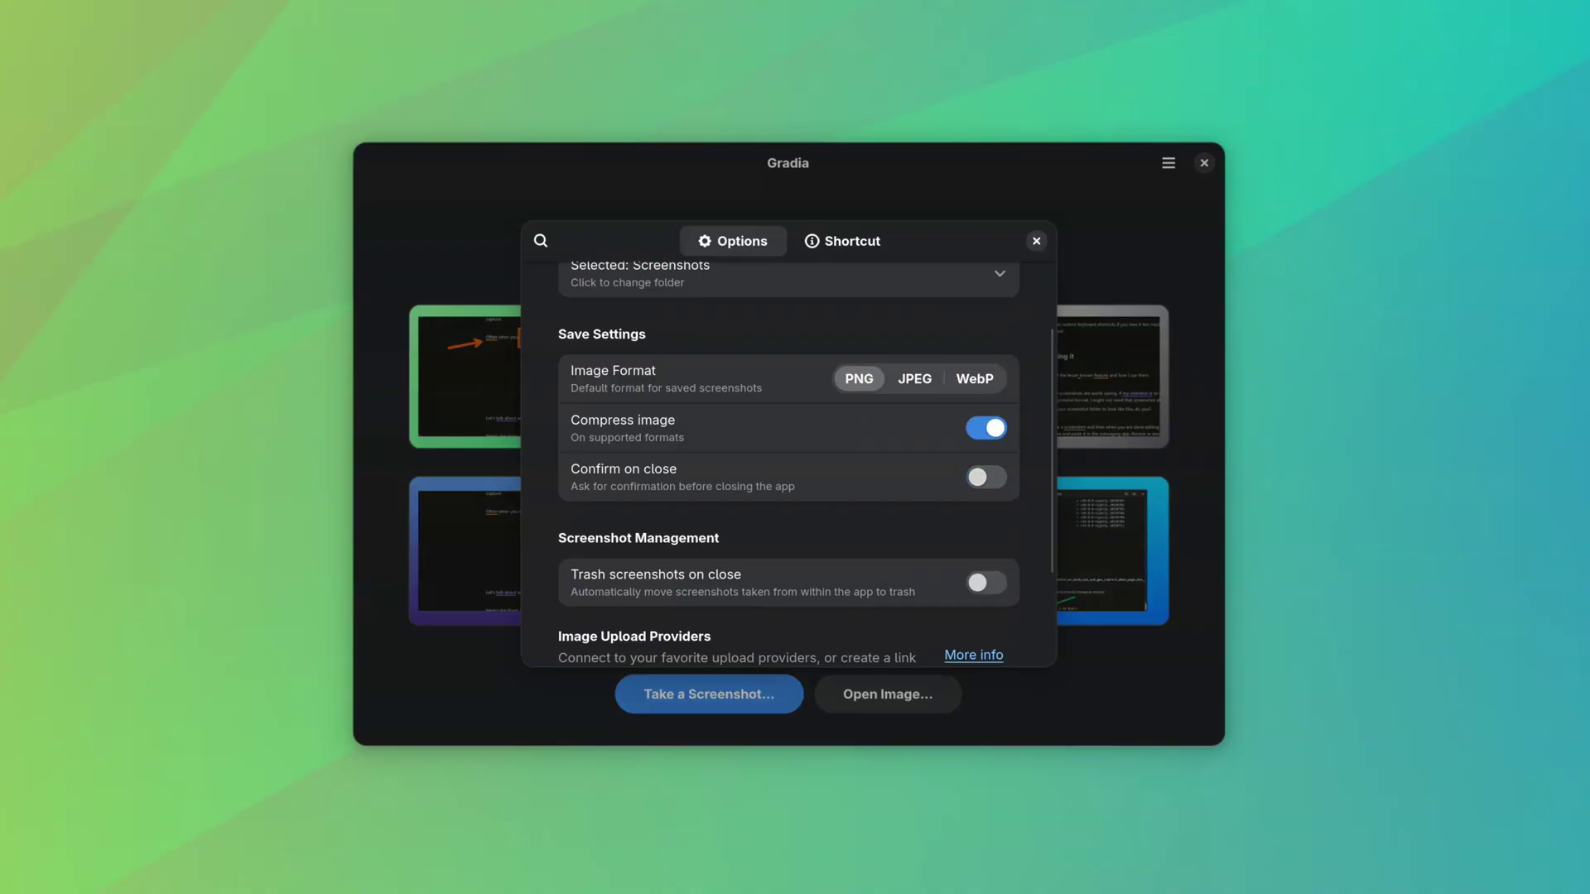